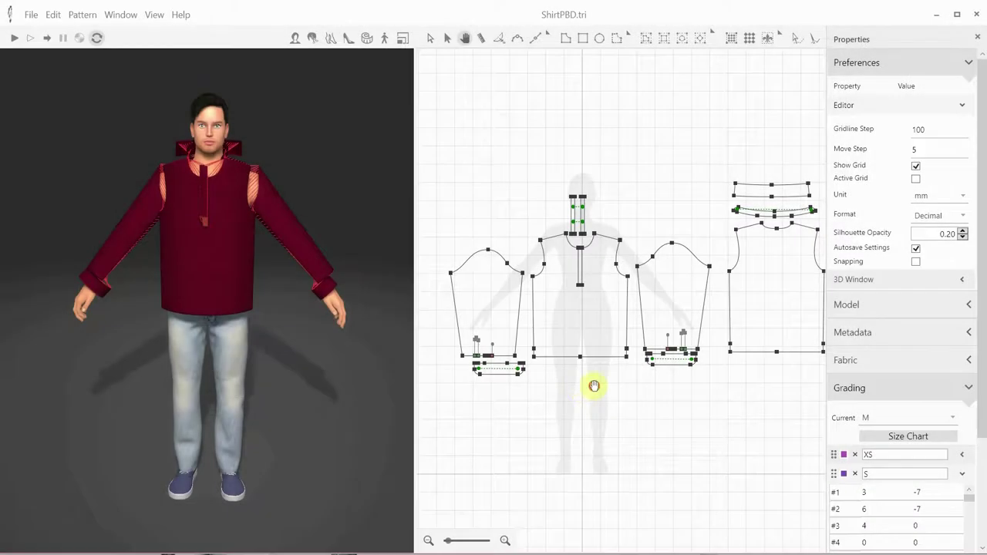
# Step: Turn on Grading Mode for the shirt pattern and inspect the graded size outlines of its pieces
pyautogui.moveTo(594, 386); pyautogui.dragTo(584, 388)
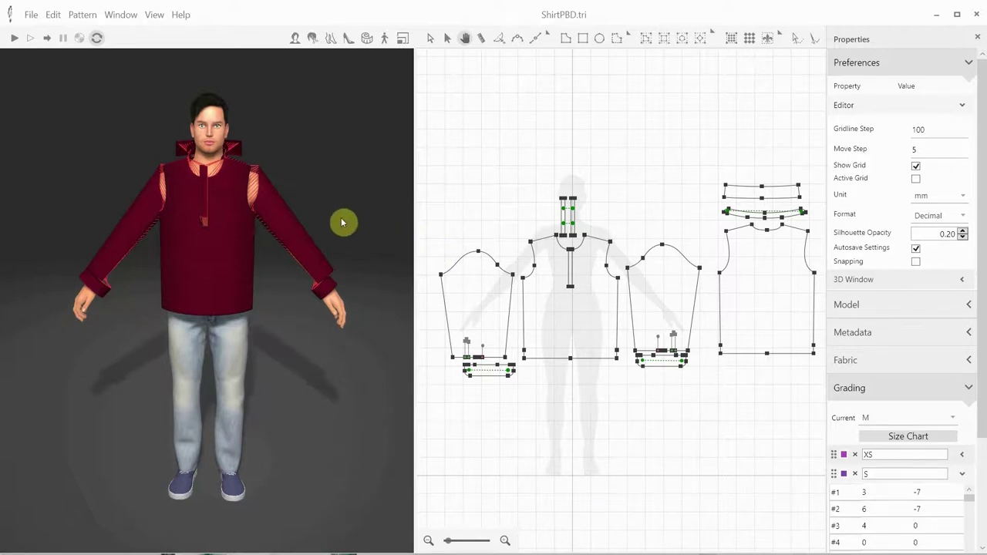
pyautogui.moveTo(344, 220); pyautogui.dragTo(335, 221)
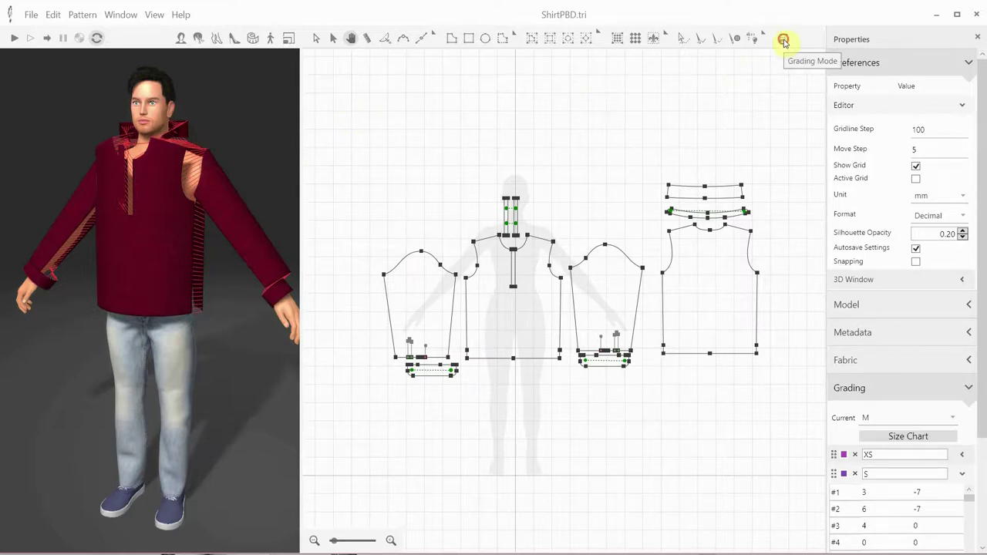
pyautogui.click(784, 41)
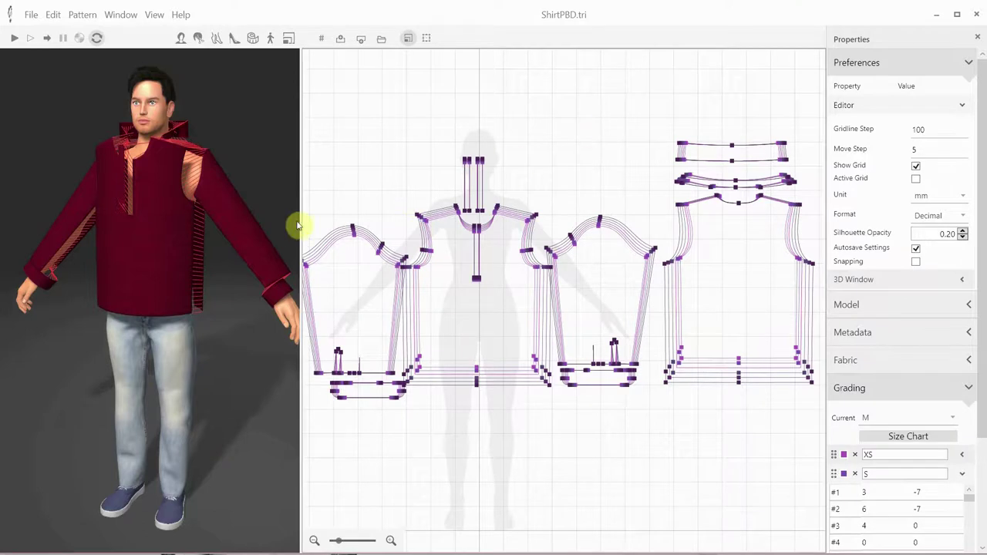
pyautogui.moveTo(302, 216); pyautogui.dragTo(287, 218)
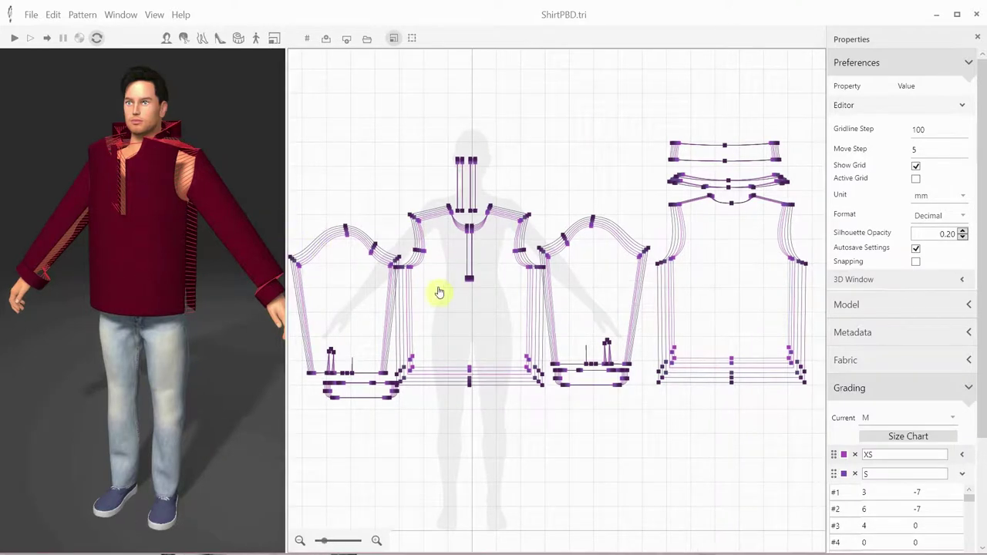
pyautogui.scroll(2, 564, 336)
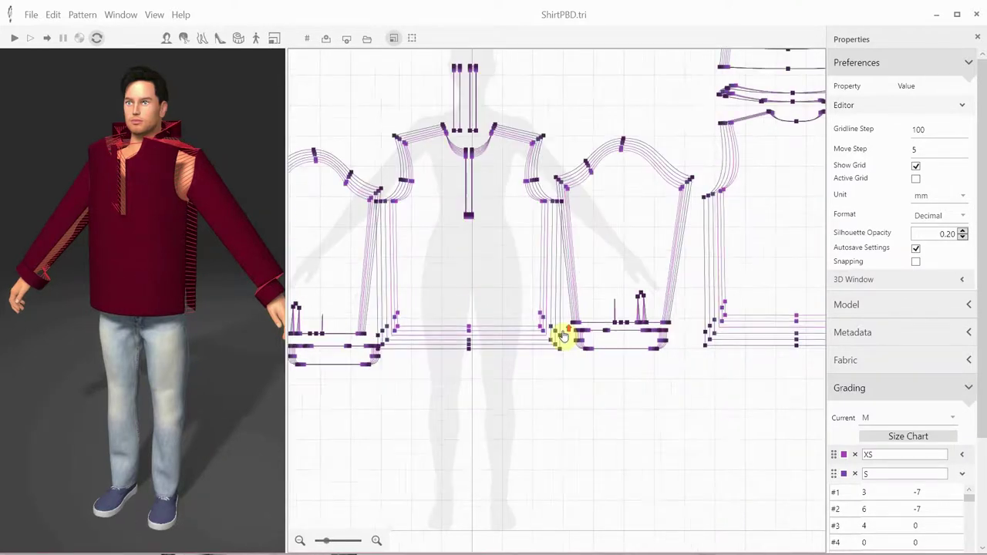
pyautogui.scroll(-2, 564, 336)
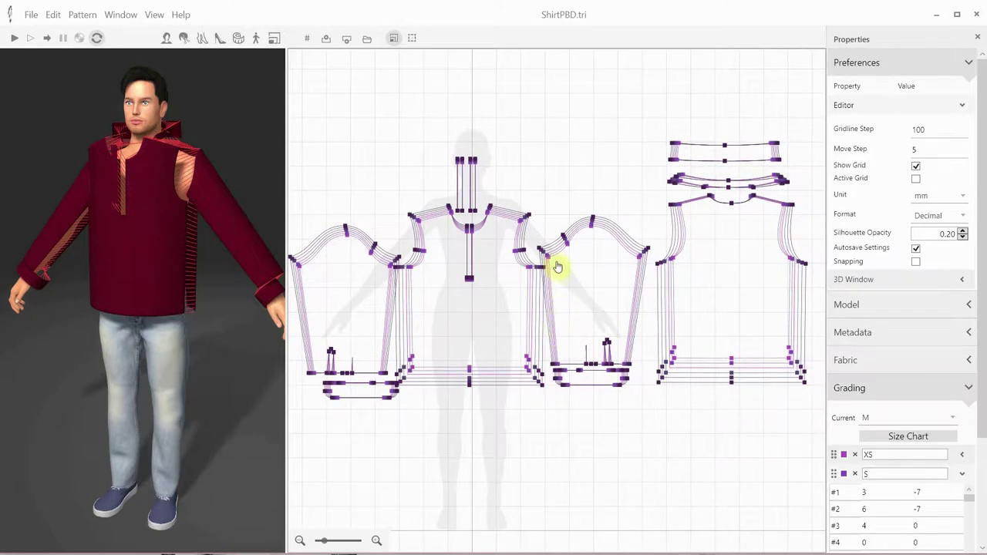
# Step: Collapse the Preferences section and size S's grading offsets so only the list of grading sizes stays open
pyautogui.click(856, 63)
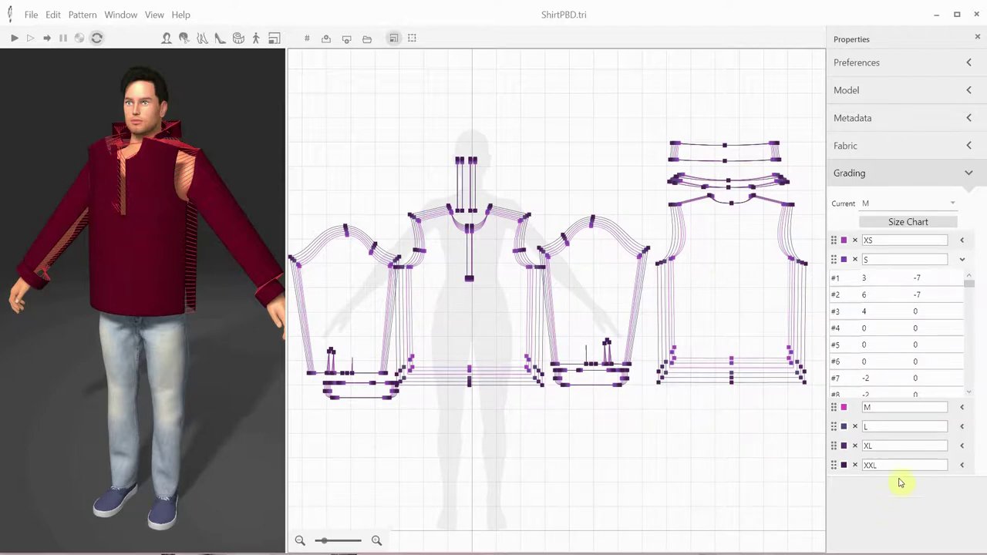
pyautogui.click(970, 173)
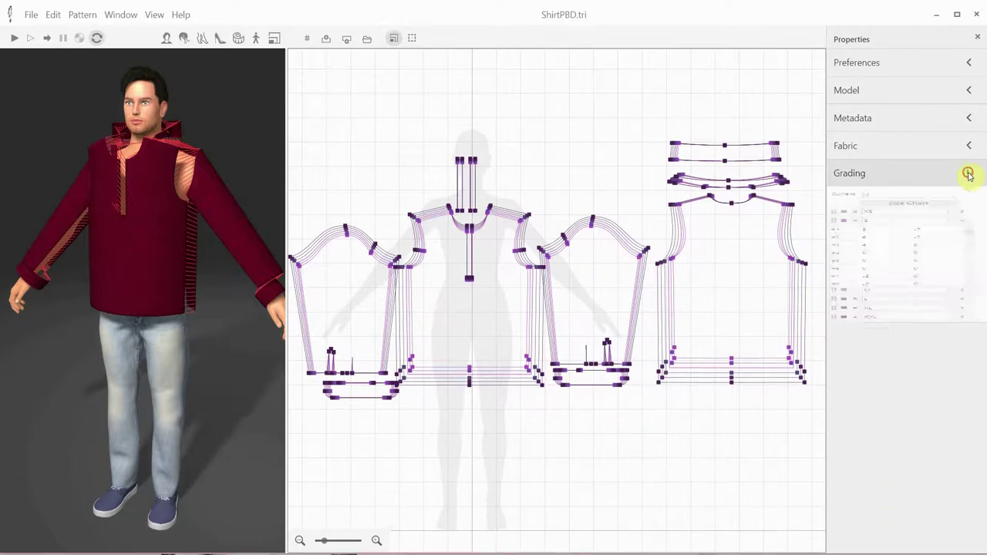
pyautogui.click(970, 175)
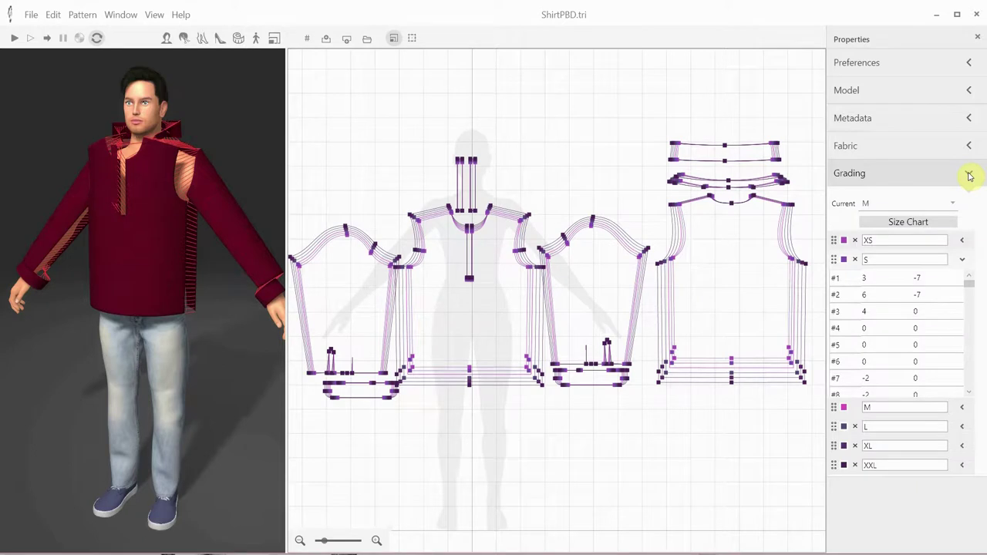
pyautogui.click(957, 202)
pyautogui.click(957, 202)
pyautogui.click(963, 260)
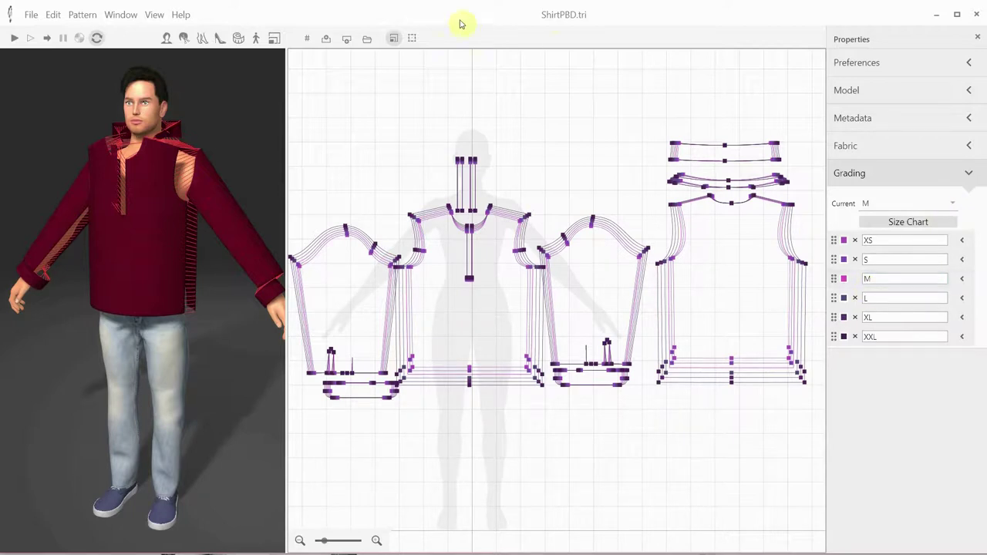
# Step: Leave Grading Mode and examine the point offsets of base size M
pyautogui.click(393, 38)
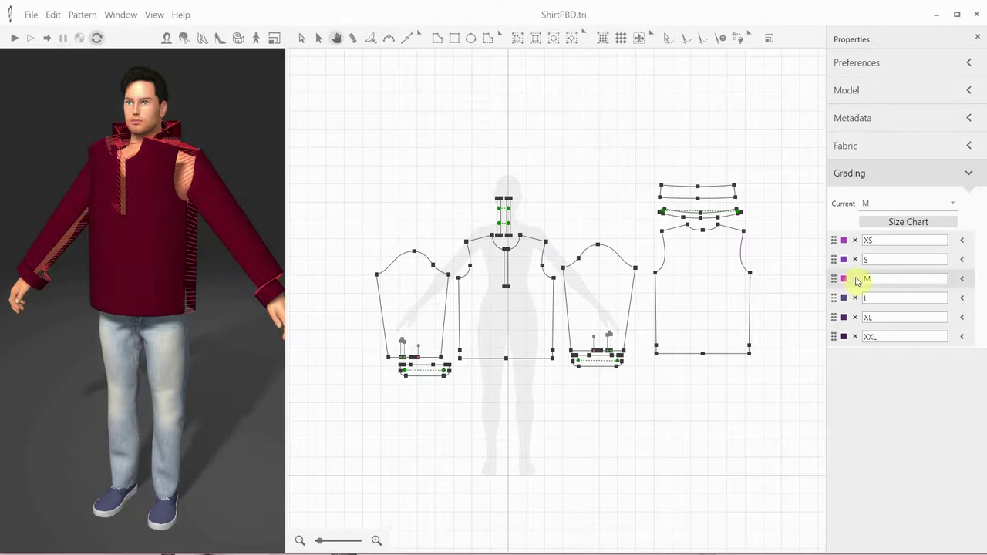
pyautogui.click(831, 279)
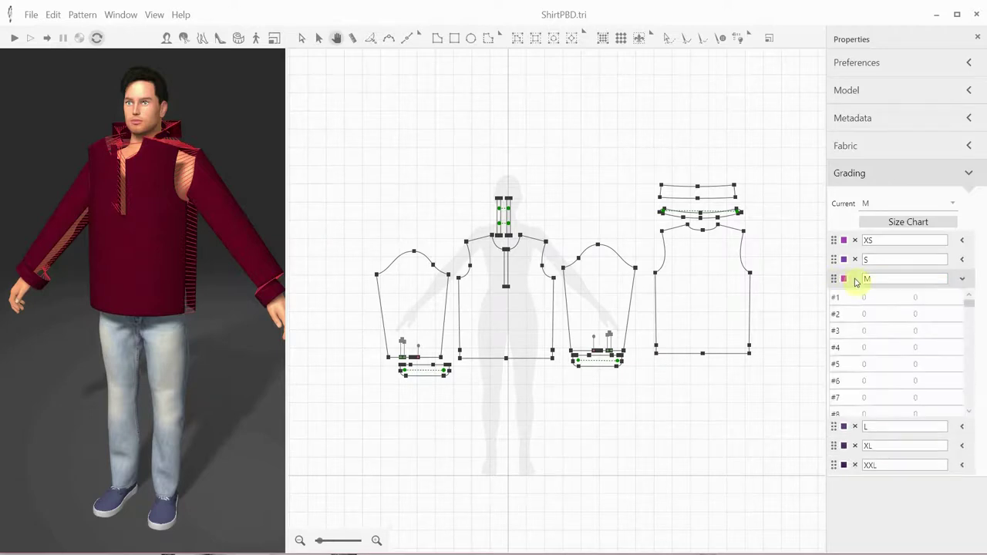
pyautogui.click(833, 279)
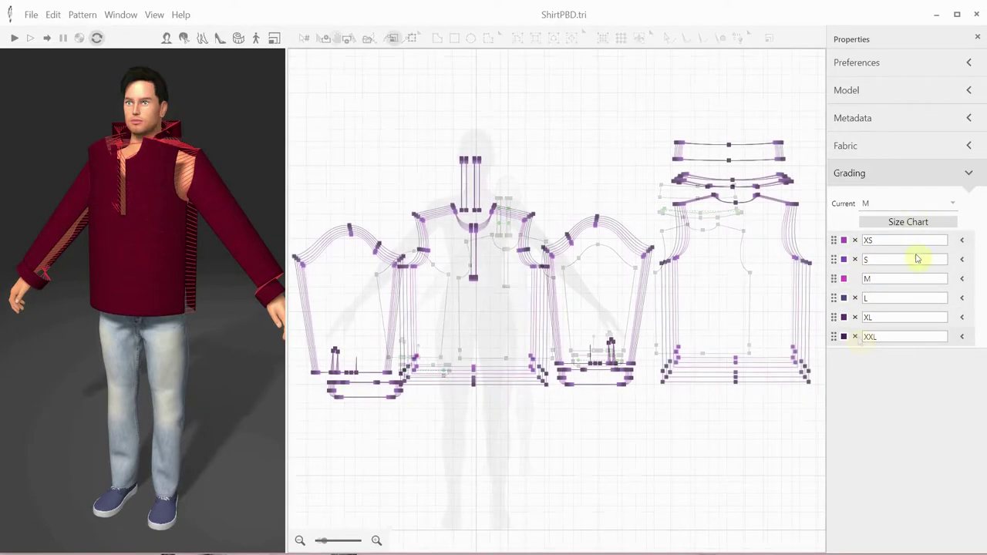
# Step: Preview the shirt in size L and in size XS by switching the current grading size
pyautogui.click(869, 204)
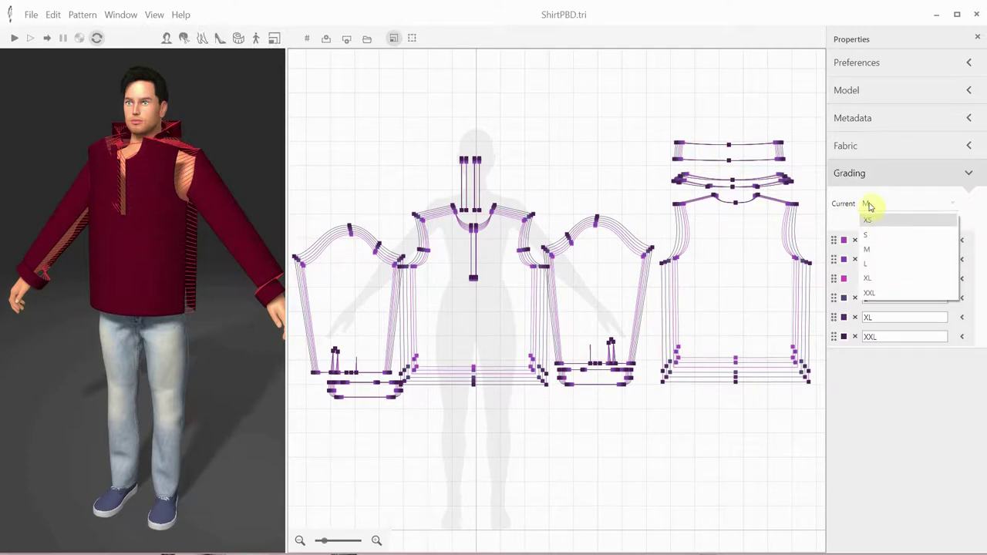
pyautogui.click(866, 204)
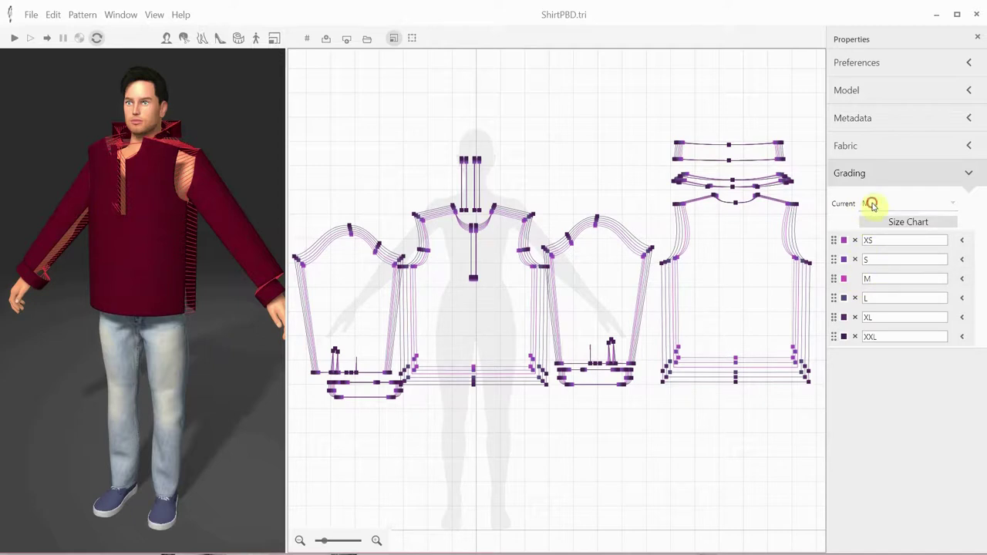
pyautogui.click(870, 204)
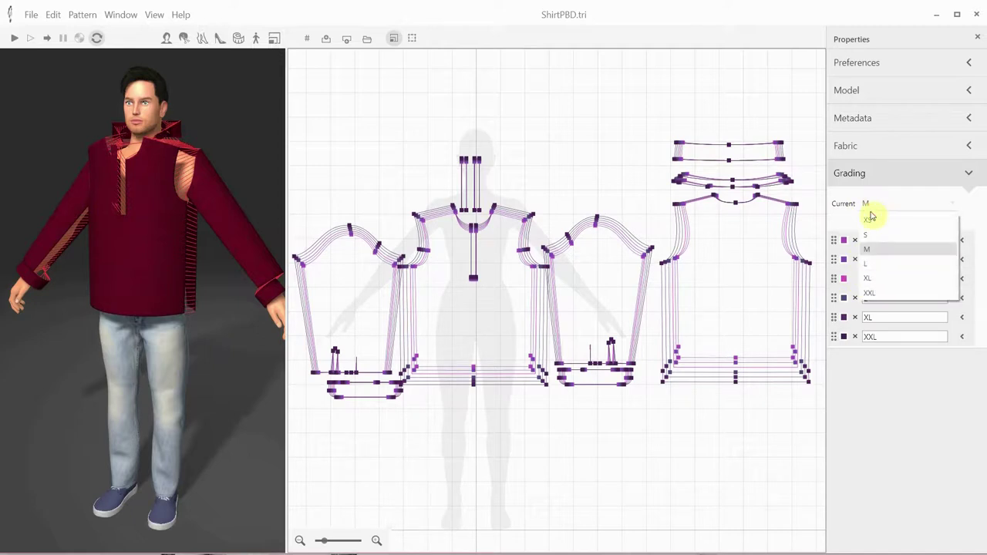
pyautogui.click(874, 266)
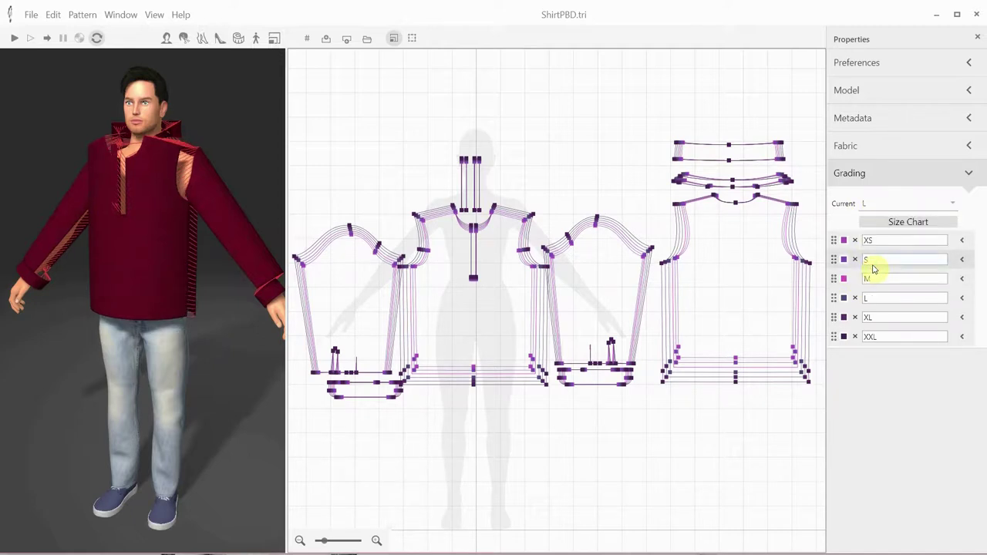
pyautogui.click(871, 203)
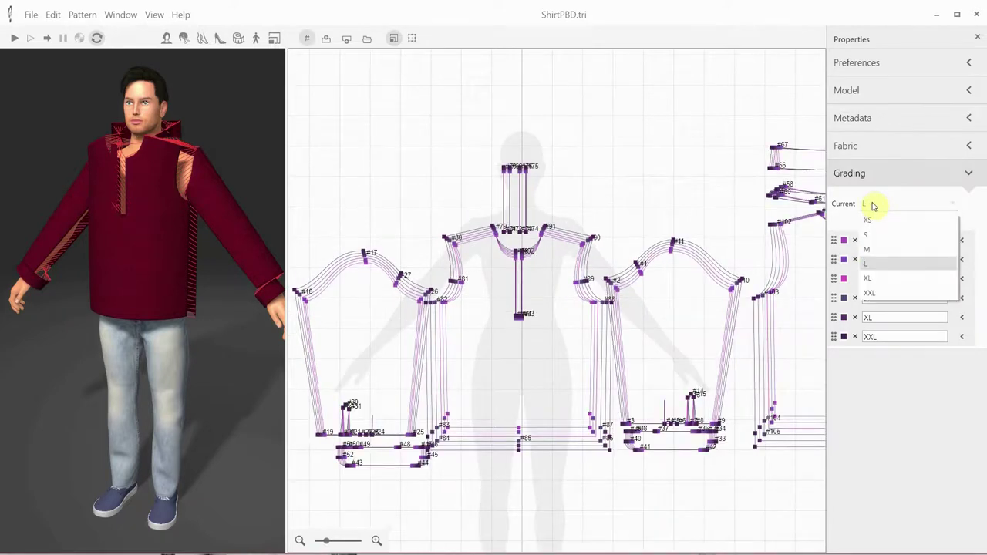
pyautogui.click(869, 220)
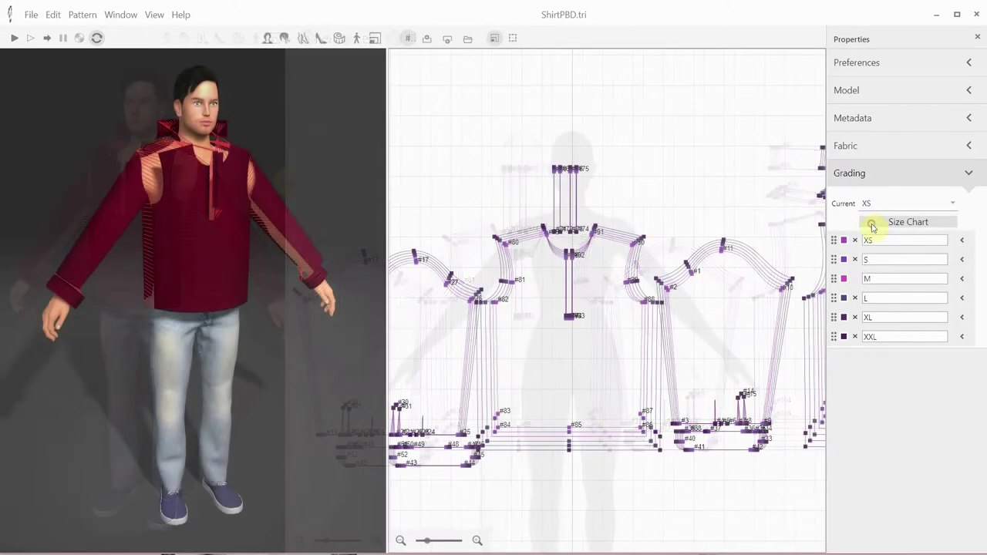
# Step: Preview the shirt in sizes S, M and XXL by switching the current grading size
pyautogui.click(874, 204)
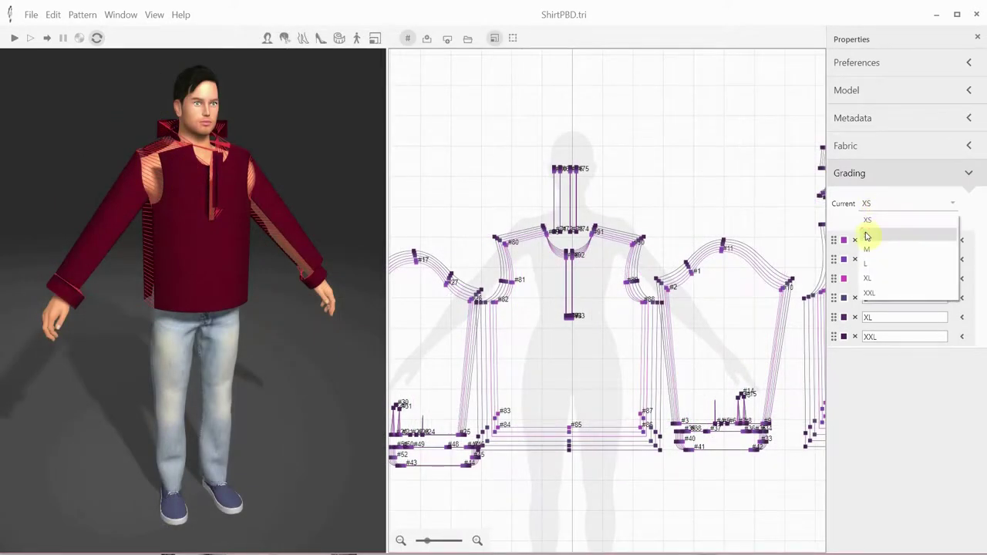
pyautogui.click(867, 233)
pyautogui.click(875, 204)
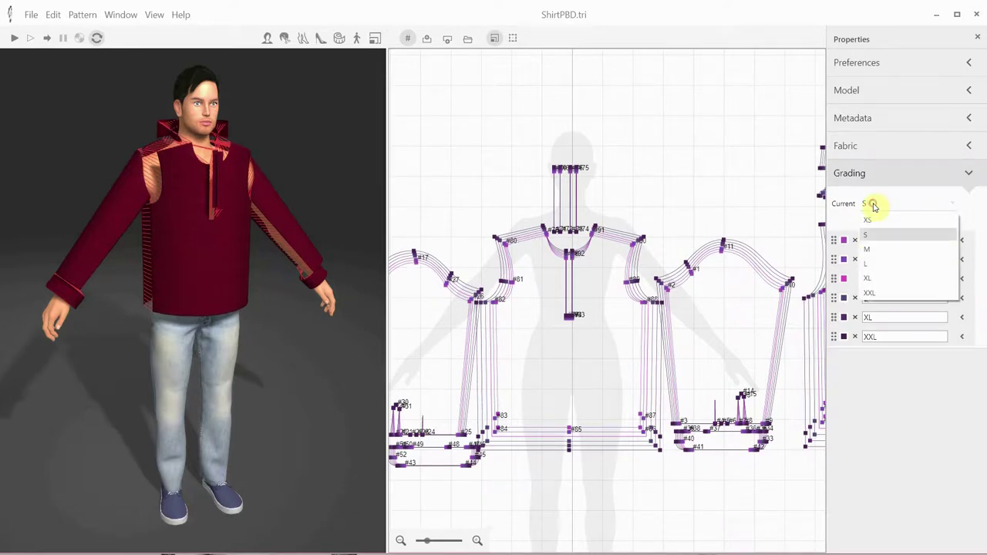
pyautogui.click(869, 247)
pyautogui.click(875, 205)
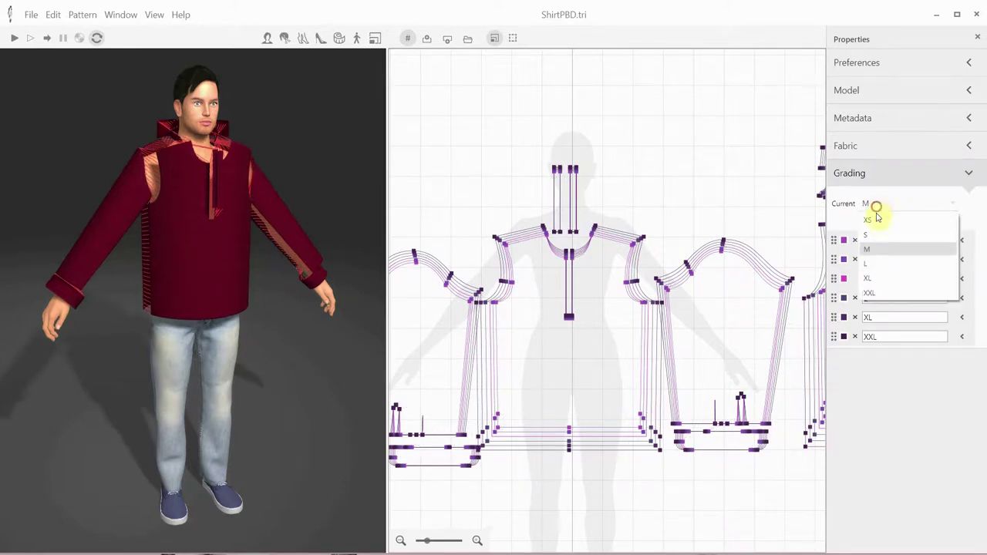
pyautogui.click(876, 292)
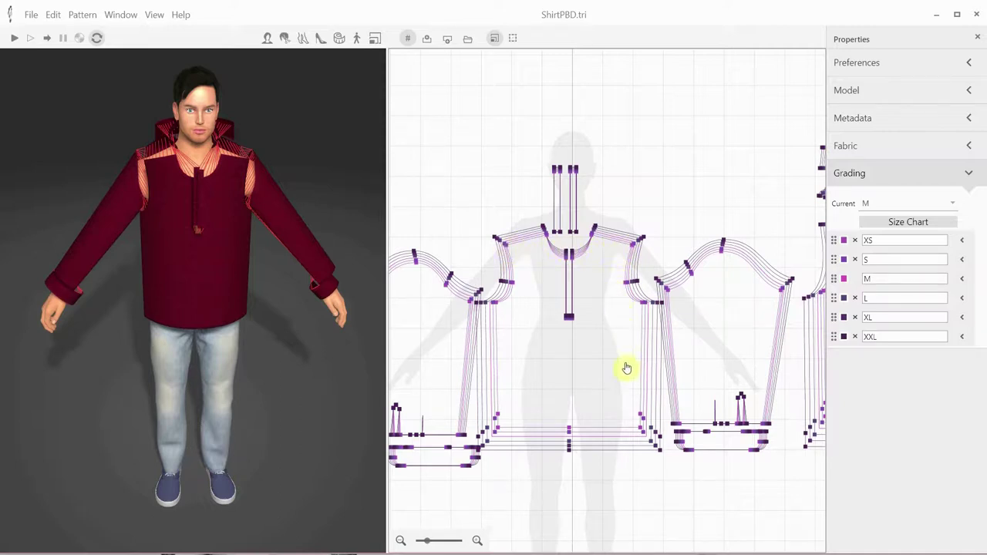
# Step: Set the current grading size to S and expand its list of point offsets
pyautogui.click(870, 204)
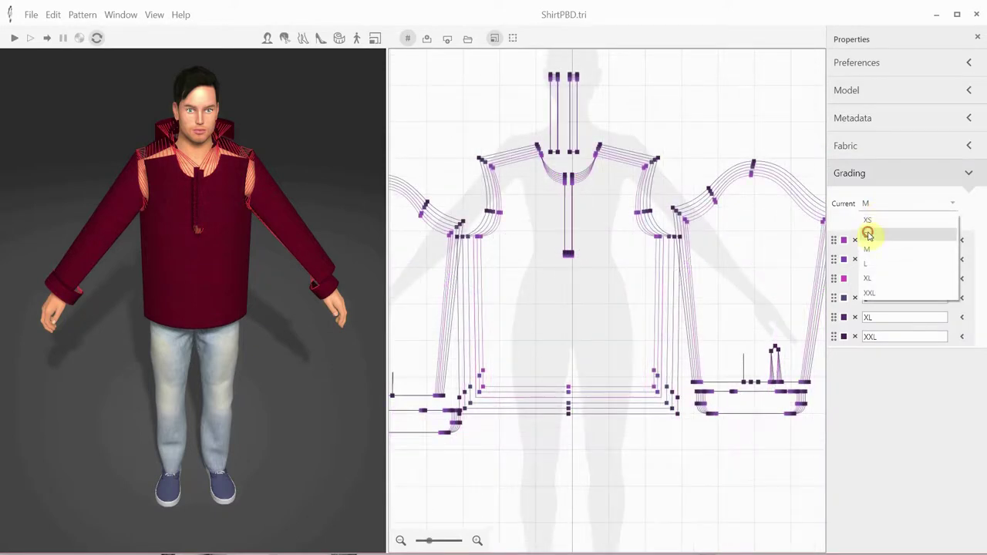
pyautogui.click(868, 234)
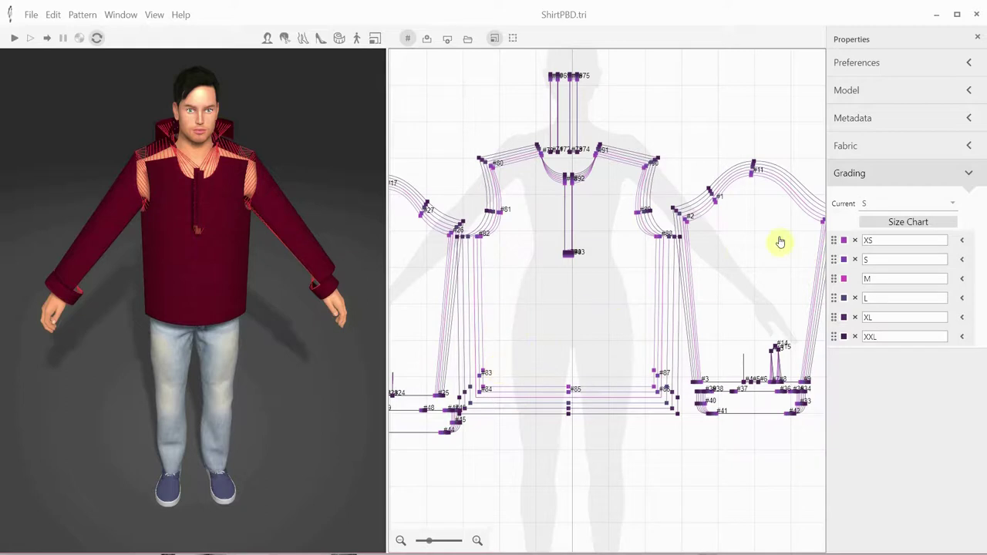
pyautogui.click(963, 260)
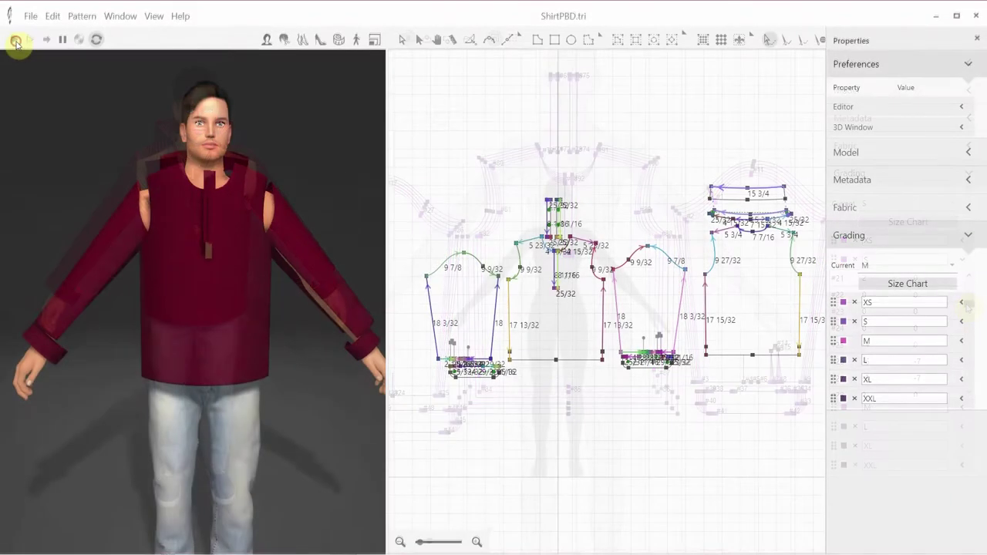
# Step: Simulate the shirt so it drapes on the avatar, and set the current grading size to S
pyautogui.click(14, 40)
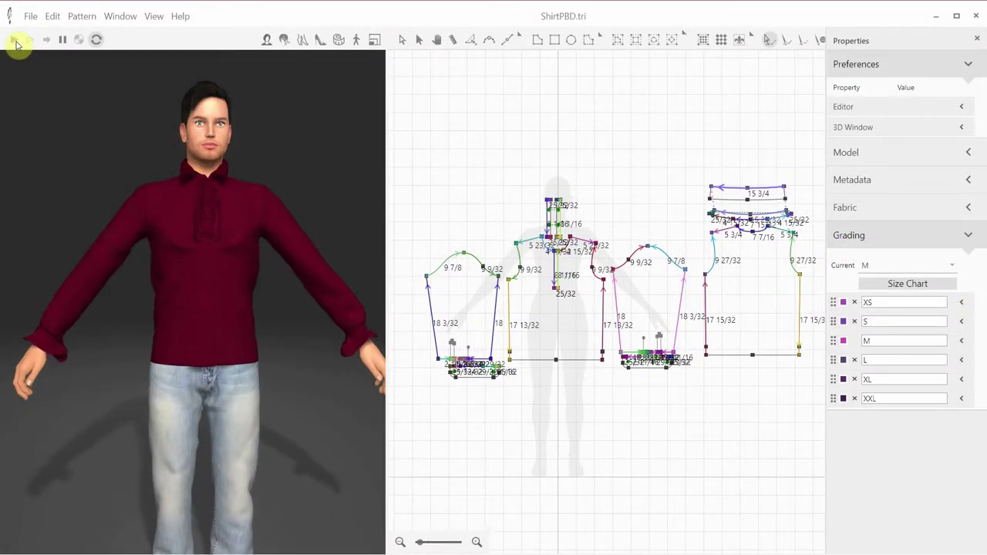
pyautogui.moveTo(236, 224)
pyautogui.mouseDown()
pyautogui.moveTo(212, 223)
pyautogui.moveTo(223, 227)
pyautogui.mouseUp()
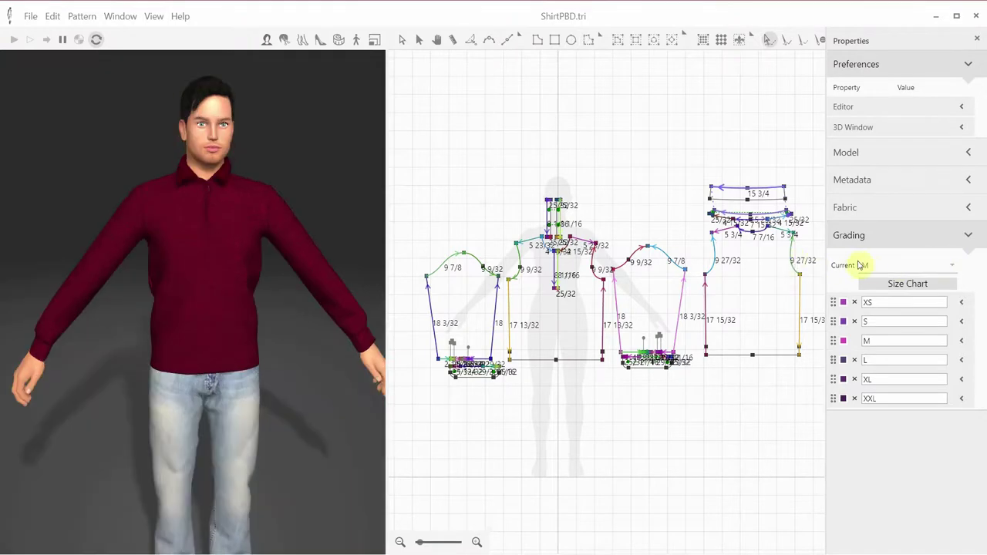
pyautogui.click(871, 266)
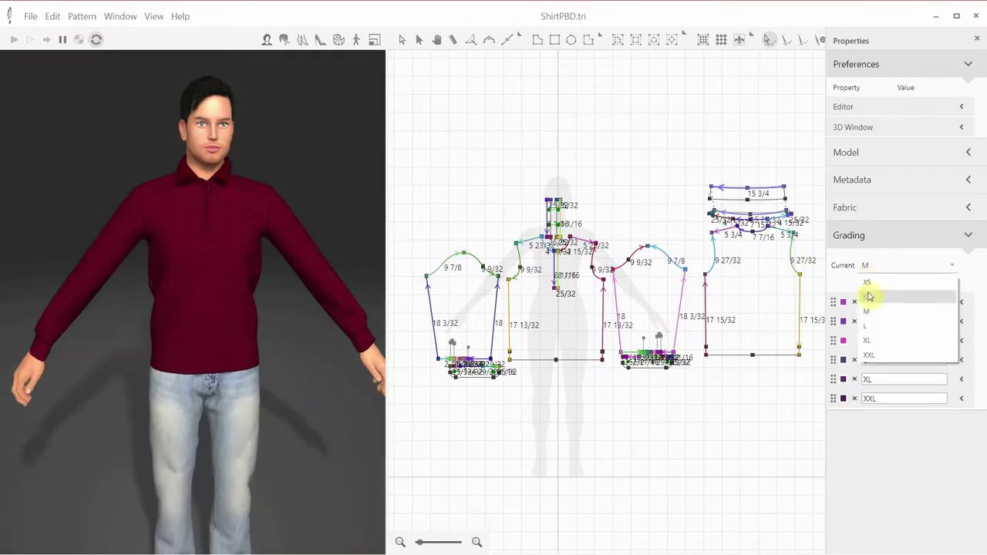
pyautogui.click(867, 298)
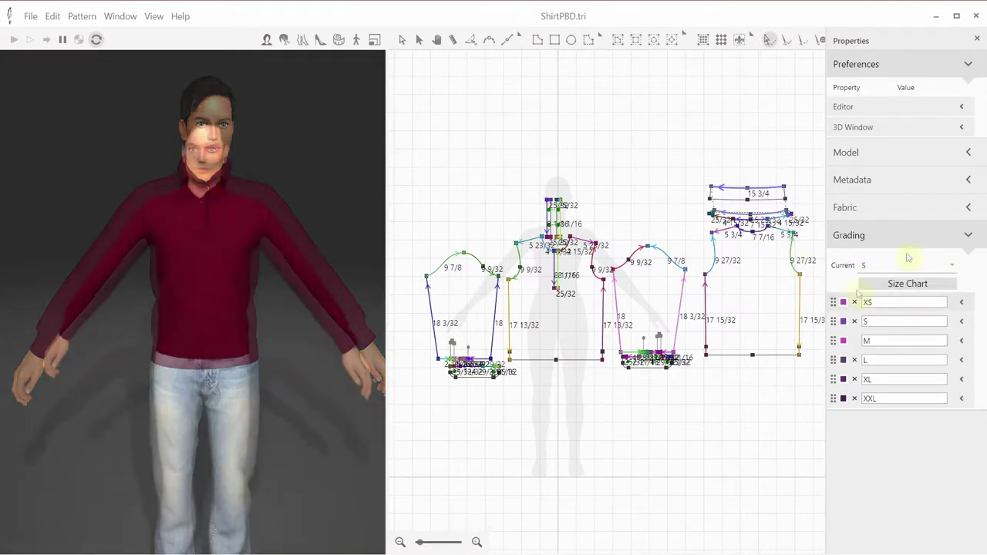
# Step: Switch the simulated shirt through grading sizes XS, L and XL, ending with XXL as the current size
pyautogui.click(864, 266)
pyautogui.click(881, 285)
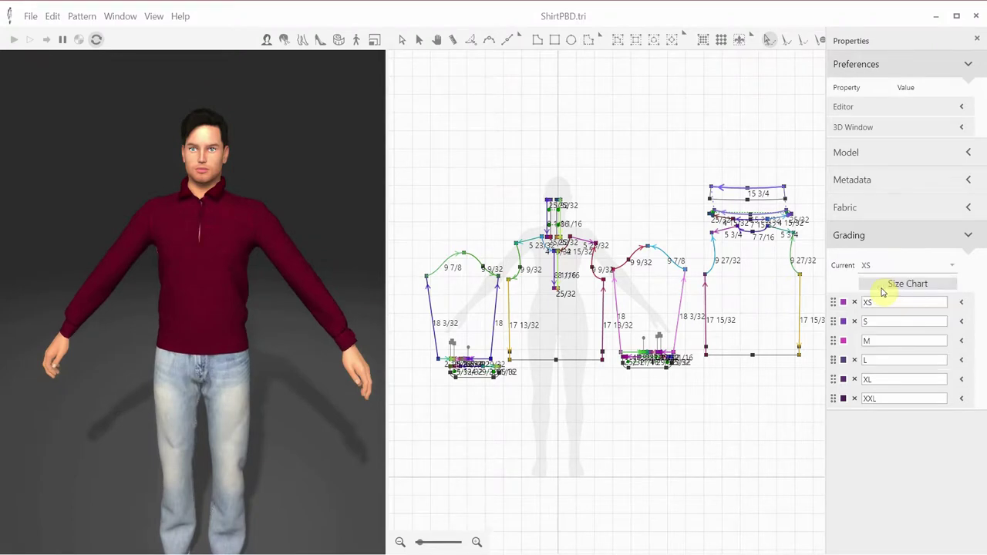
pyautogui.click(874, 266)
pyautogui.click(877, 324)
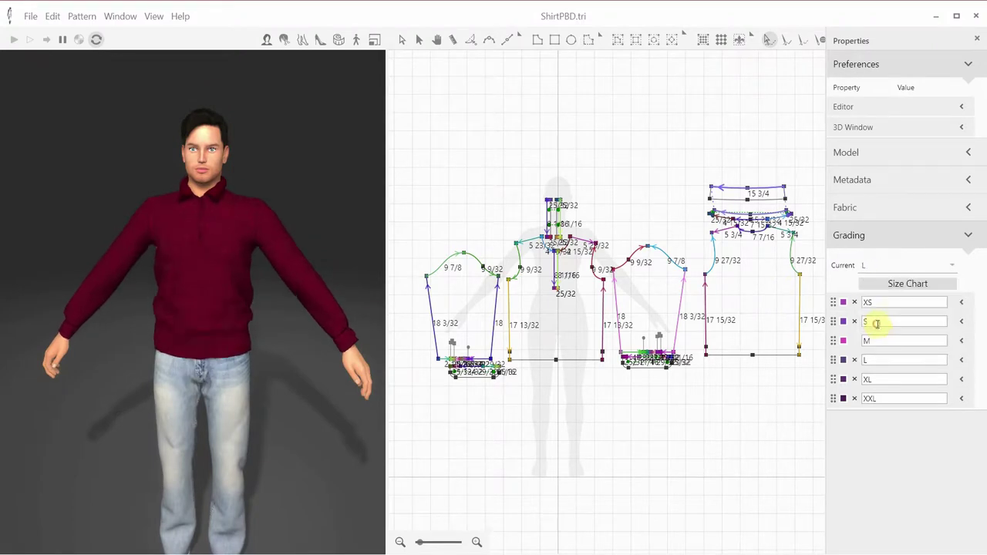
pyautogui.click(872, 266)
pyautogui.click(873, 340)
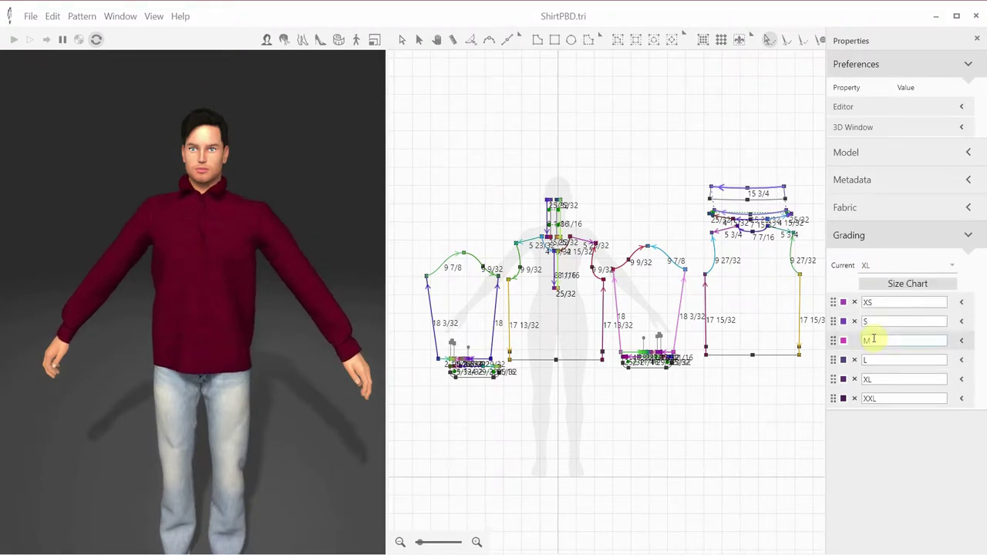
pyautogui.click(880, 266)
pyautogui.click(874, 357)
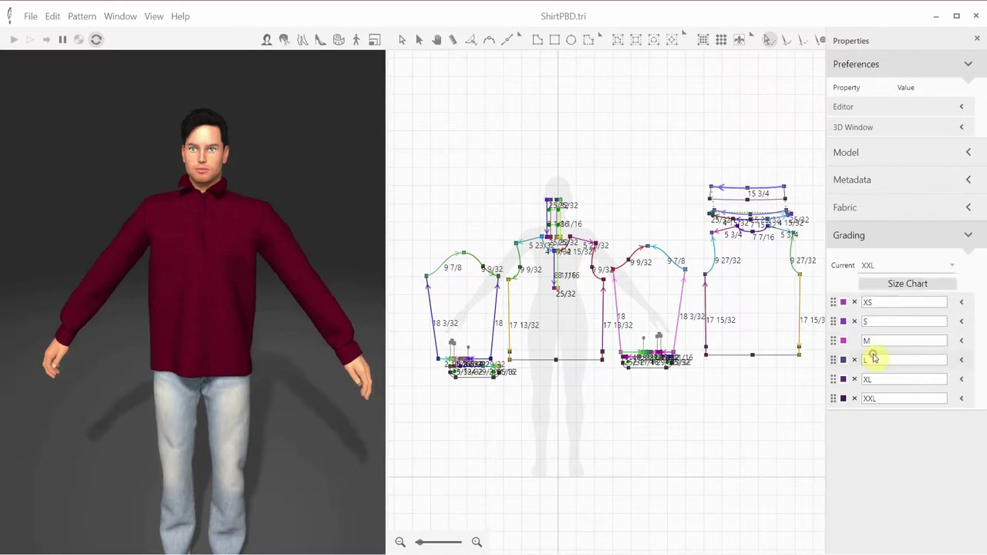
# Step: Turn on the garment's color-coded fit map to display how tightly the shirt fits the avatar
pyautogui.click(154, 16)
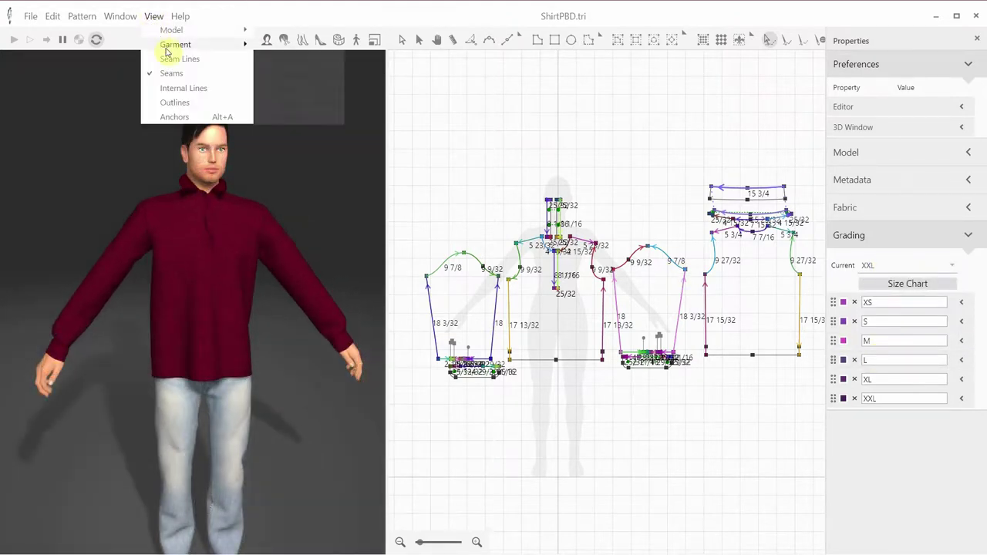
pyautogui.moveTo(177, 43)
pyautogui.click(278, 88)
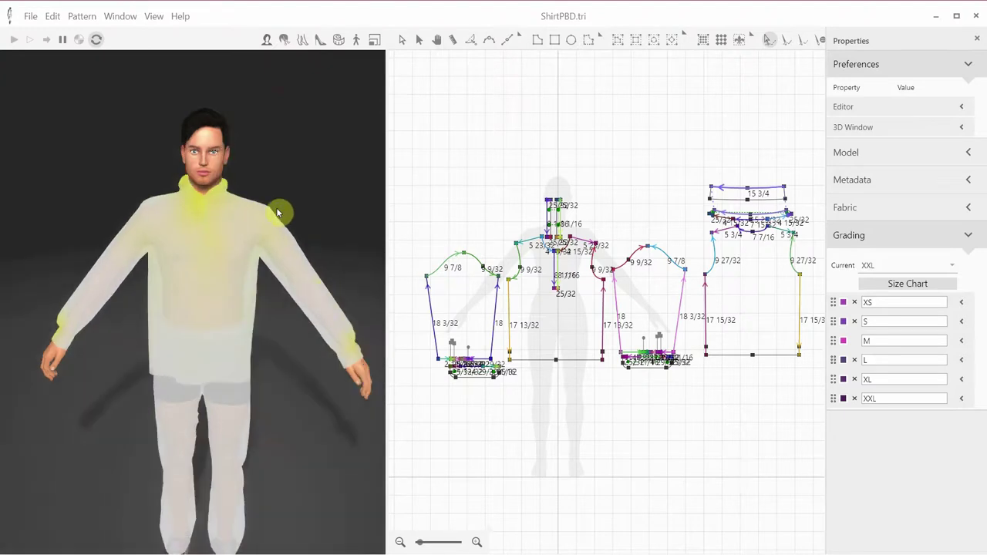
pyautogui.scroll(2, 312, 247)
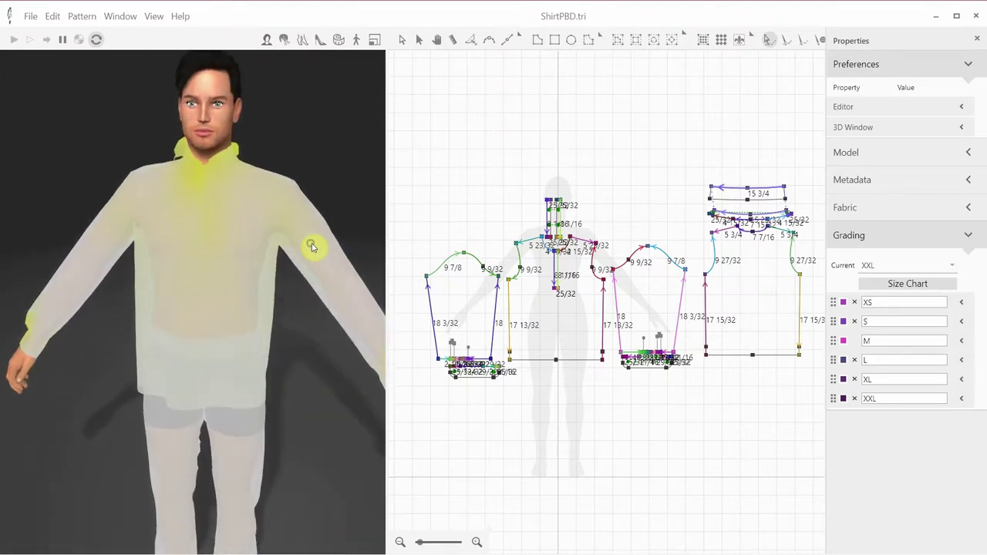
pyautogui.scroll(-1, 314, 243)
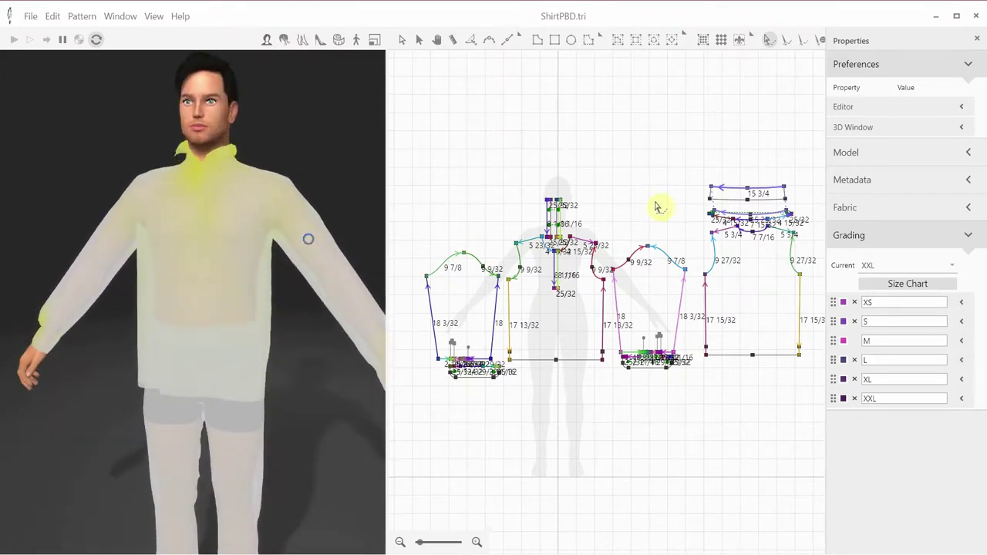
# Step: Compare the shirt's fit map in grading sizes XL, L and M, viewing the avatar from several sides
pyautogui.click(870, 265)
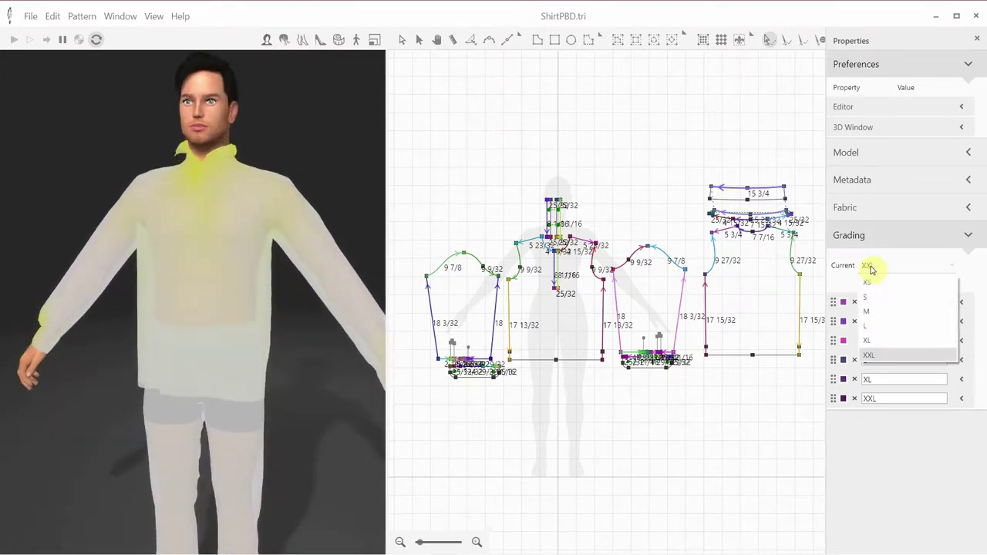
pyautogui.click(868, 340)
pyautogui.click(872, 266)
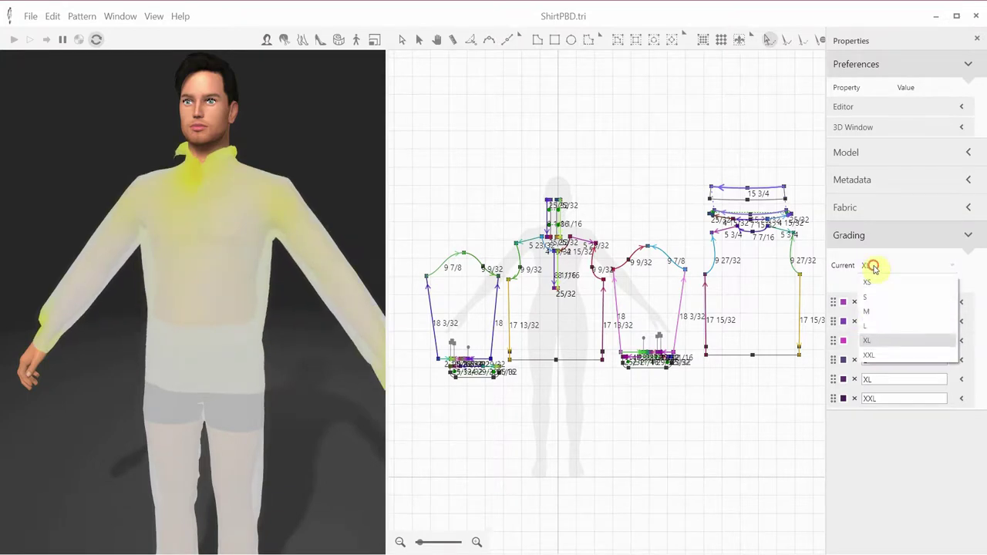
pyautogui.click(872, 323)
pyautogui.moveTo(262, 203); pyautogui.dragTo(183, 198)
pyautogui.click(864, 266)
pyautogui.click(872, 312)
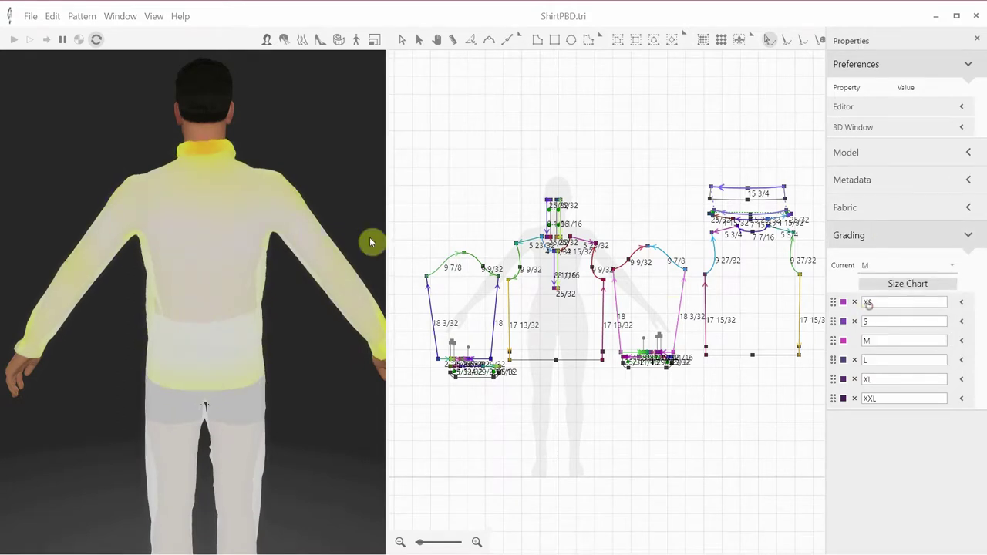
pyautogui.moveTo(328, 235); pyautogui.dragTo(282, 216)
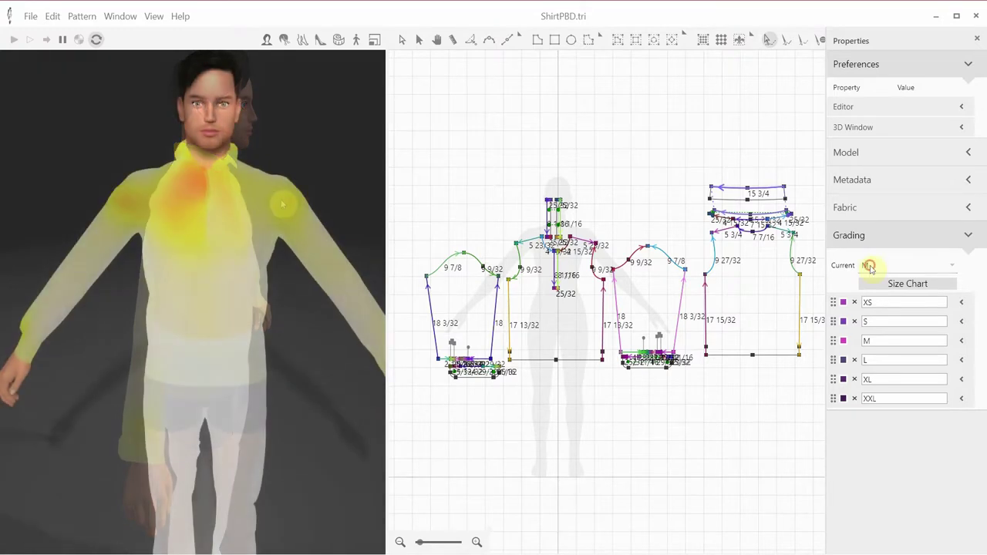
# Step: Compare the shirt's fit map in grading sizes S and XS
pyautogui.click(870, 265)
pyautogui.click(871, 292)
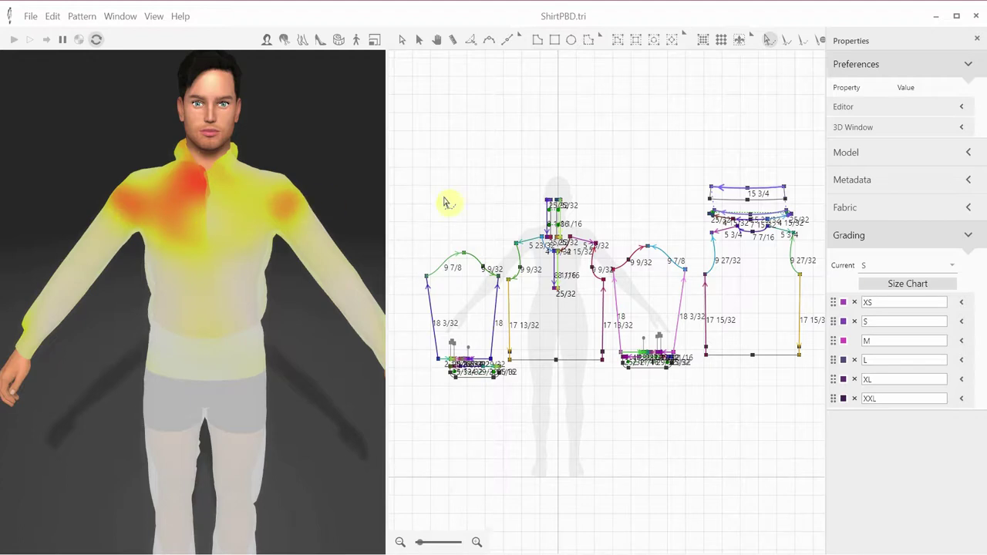
pyautogui.click(890, 266)
pyautogui.click(883, 283)
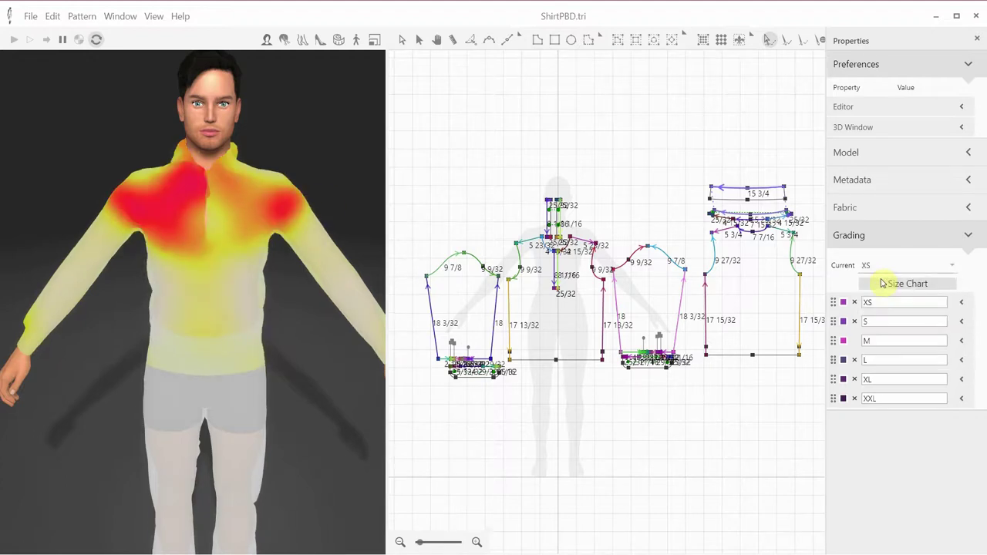
# Step: Change the avatar's pose to Stand
pyautogui.moveTo(316, 192); pyautogui.dragTo(346, 77)
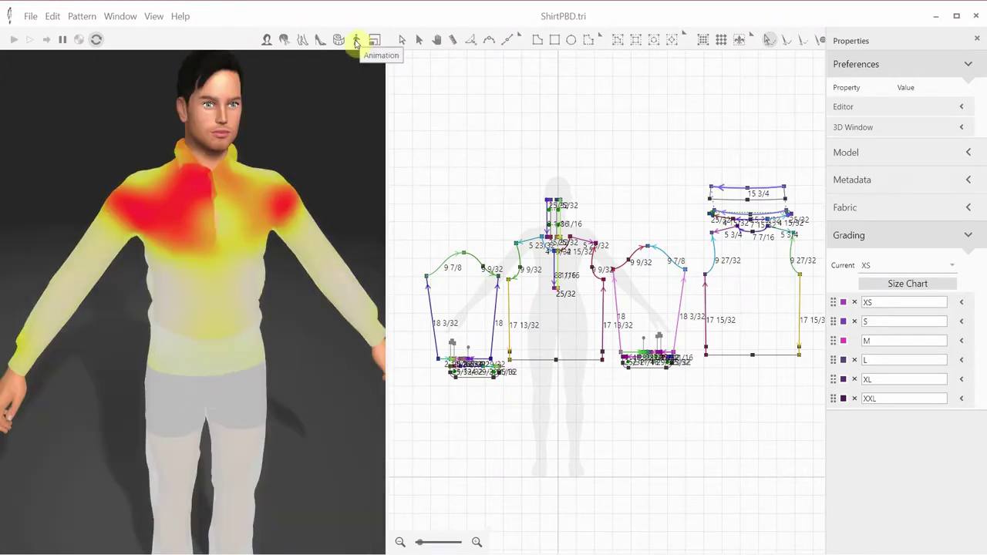
pyautogui.click(356, 41)
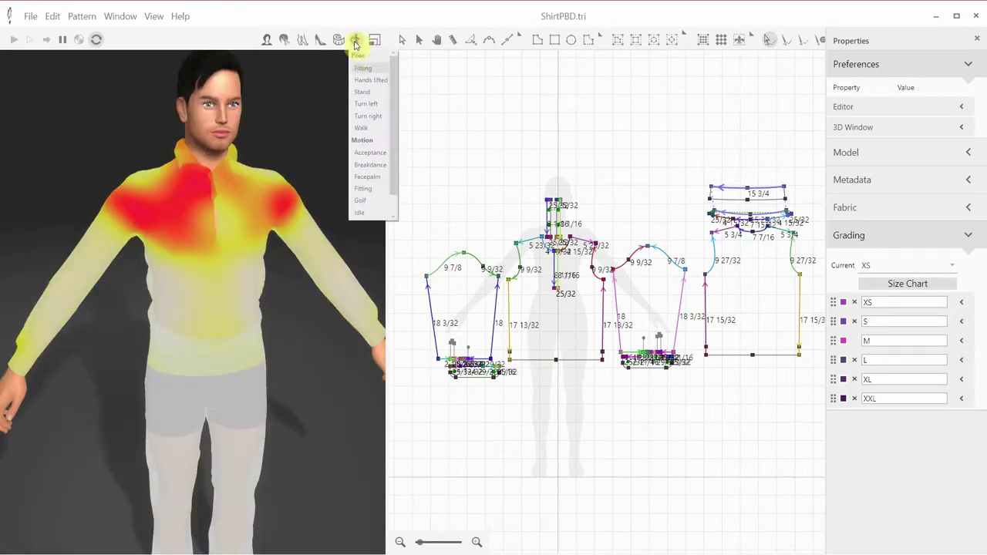
pyautogui.click(359, 93)
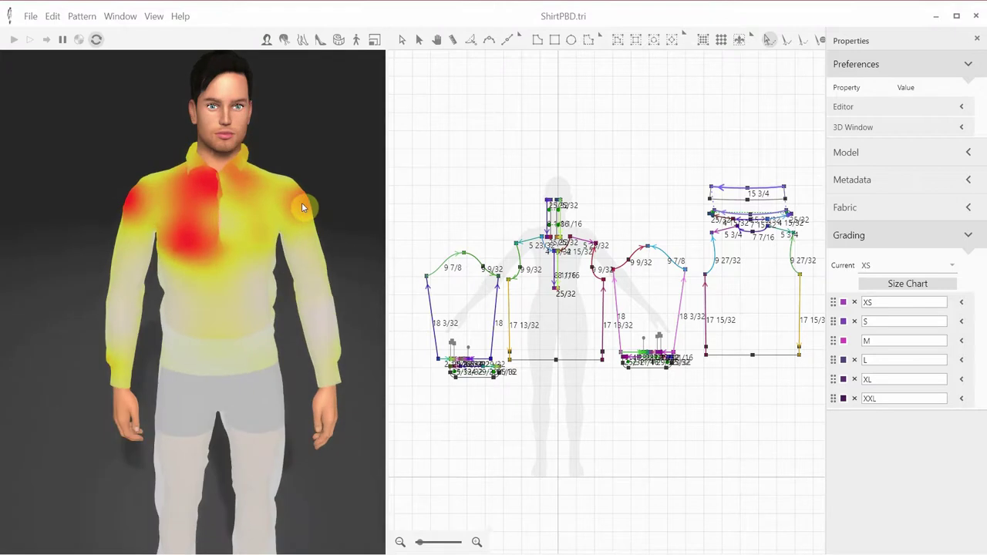
# Step: Check the shirt's fit map on the standing avatar in grading size S, then in size M
pyautogui.click(891, 266)
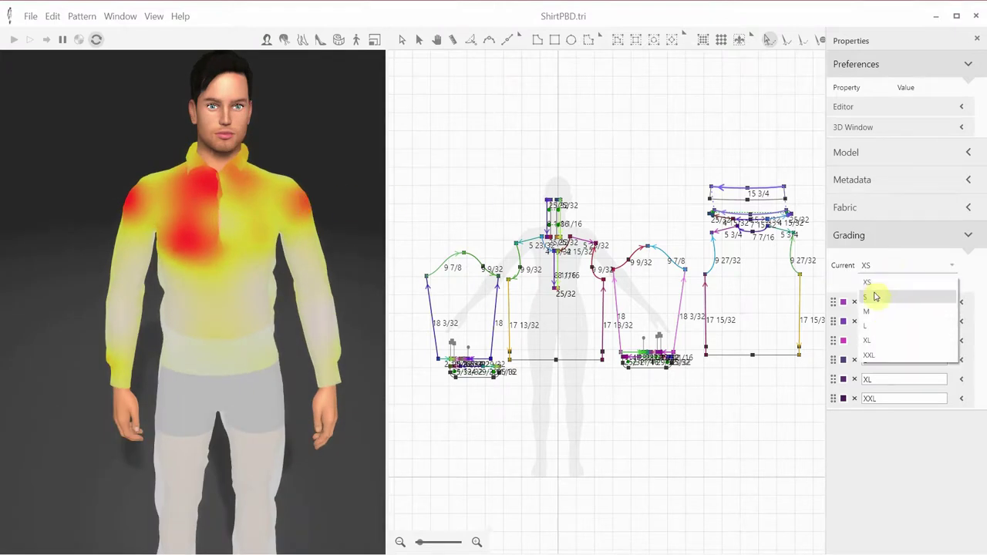
pyautogui.click(876, 297)
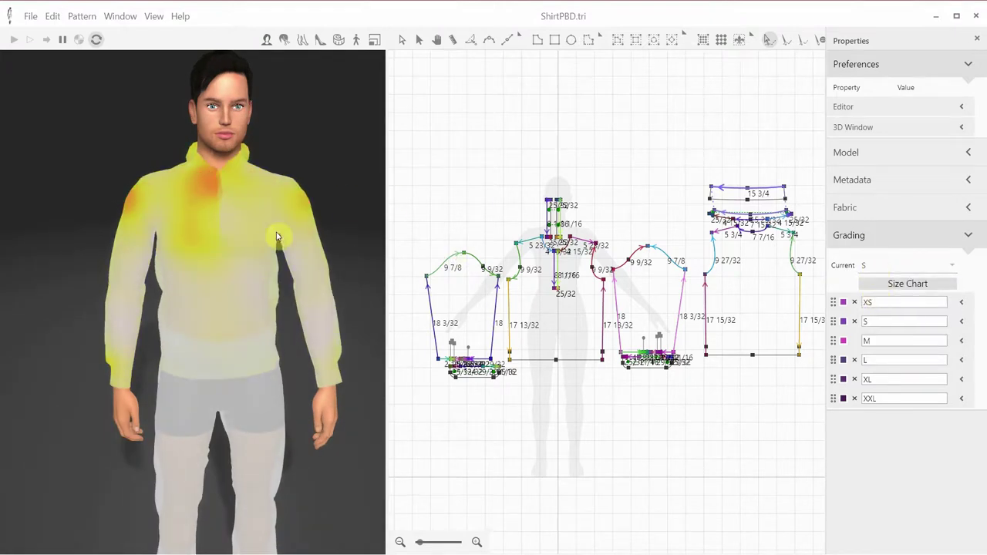
pyautogui.moveTo(278, 239); pyautogui.dragTo(269, 177)
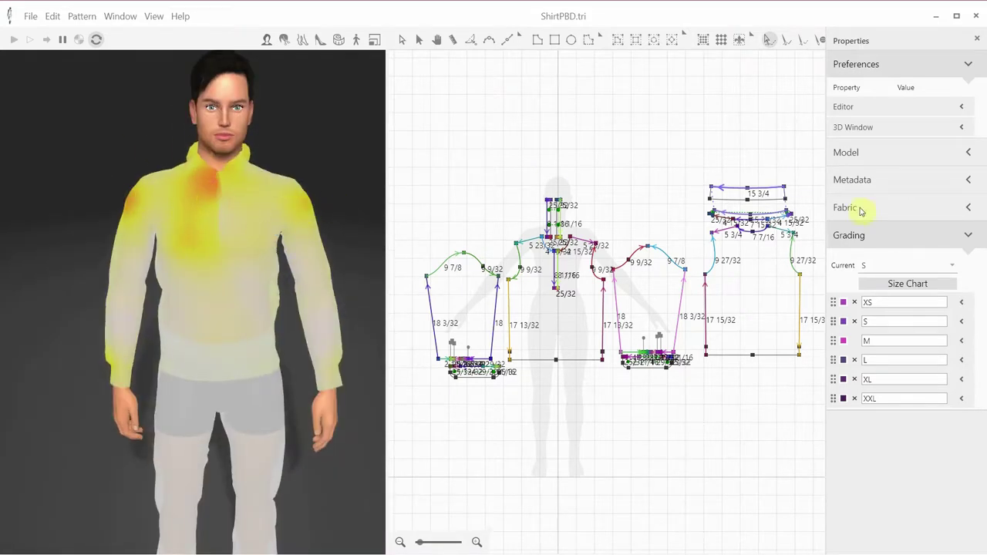
pyautogui.click(878, 267)
pyautogui.click(878, 310)
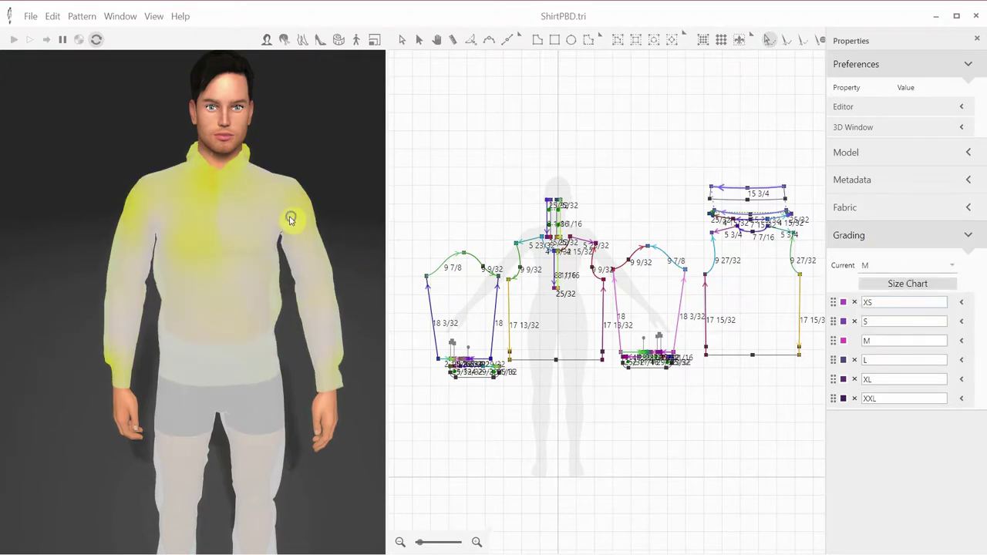
pyautogui.moveTo(295, 213)
pyautogui.mouseDown()
pyautogui.moveTo(209, 219)
pyautogui.moveTo(294, 216)
pyautogui.mouseUp()
# Step: Open Bel-Cam.RUL from the Bgiacca folder in Notepad++ and examine its sample size, number of sizes, size list and delta rules
pyautogui.hotkey('alt', 'Tab')
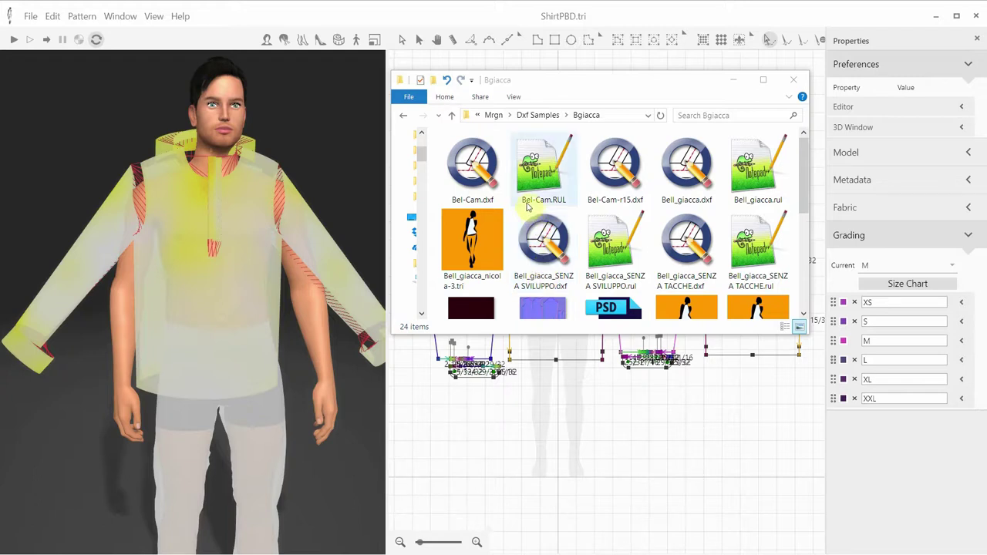
pyautogui.click(484, 179)
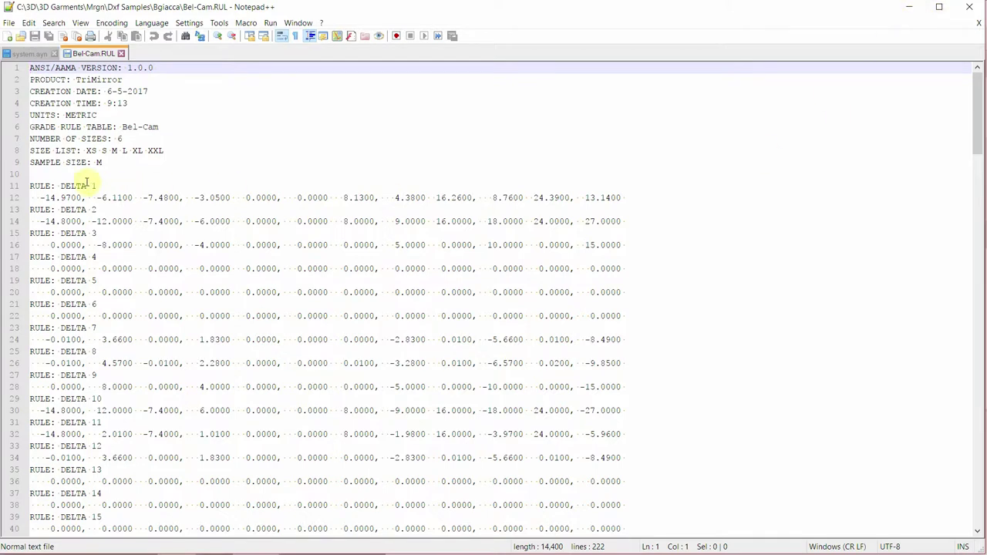
pyautogui.moveTo(31, 162); pyautogui.dragTo(114, 163)
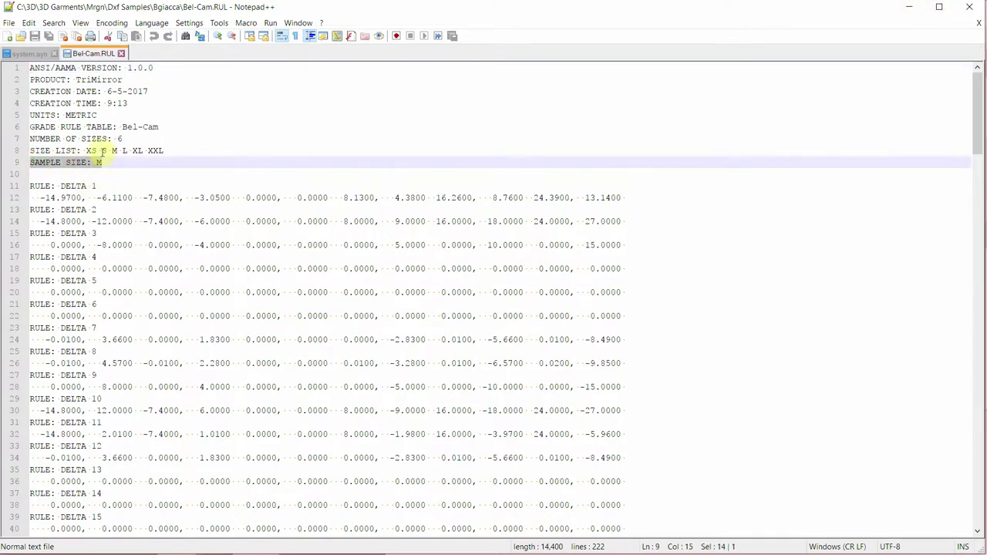
pyautogui.click(118, 136)
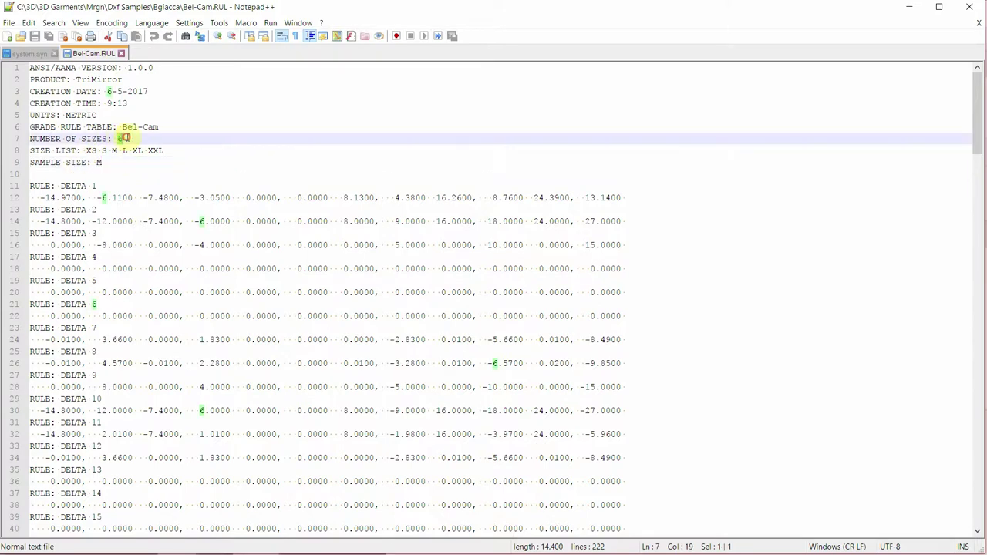
pyautogui.doubleClick(91, 150)
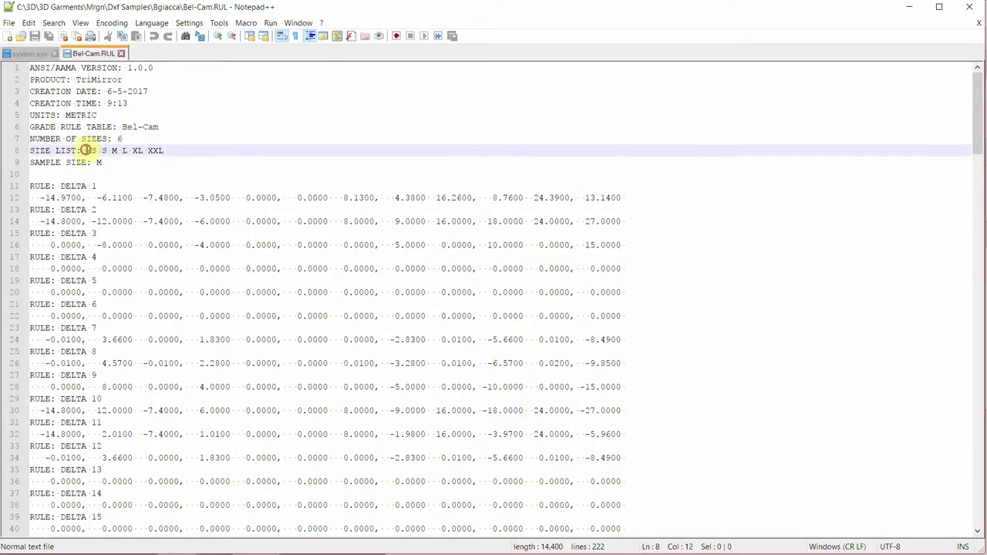
pyautogui.doubleClick(157, 150)
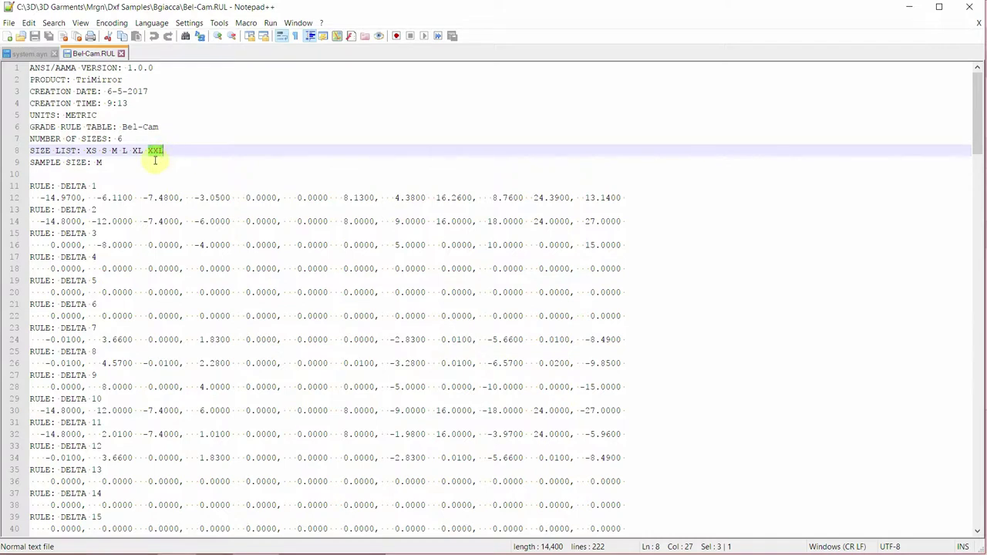
pyautogui.doubleClick(94, 186)
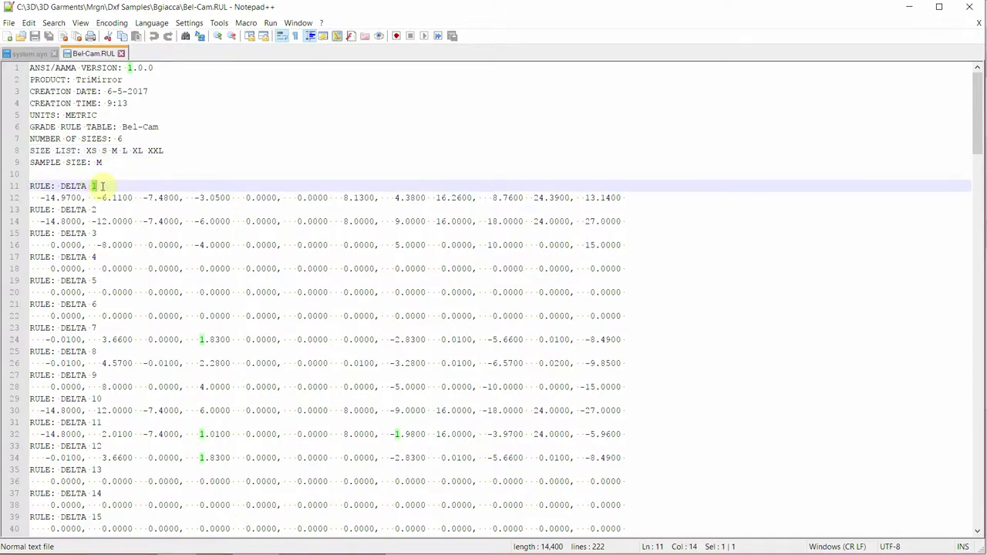
pyautogui.moveTo(976, 108); pyautogui.dragTo(977, 463)
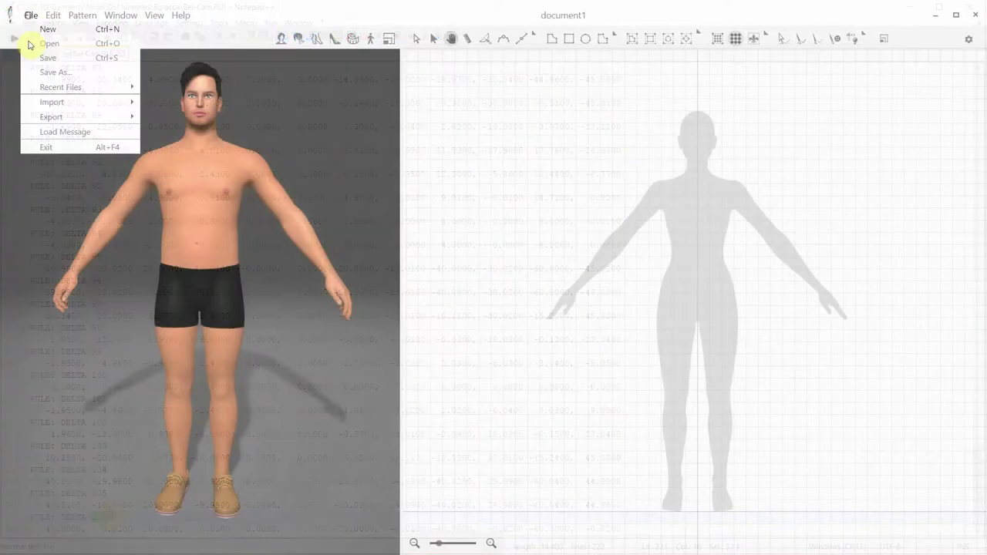
# Step: Import the Bellgiacca pattern file into the empty document
pyautogui.moveTo(45, 104)
pyautogui.click(171, 103)
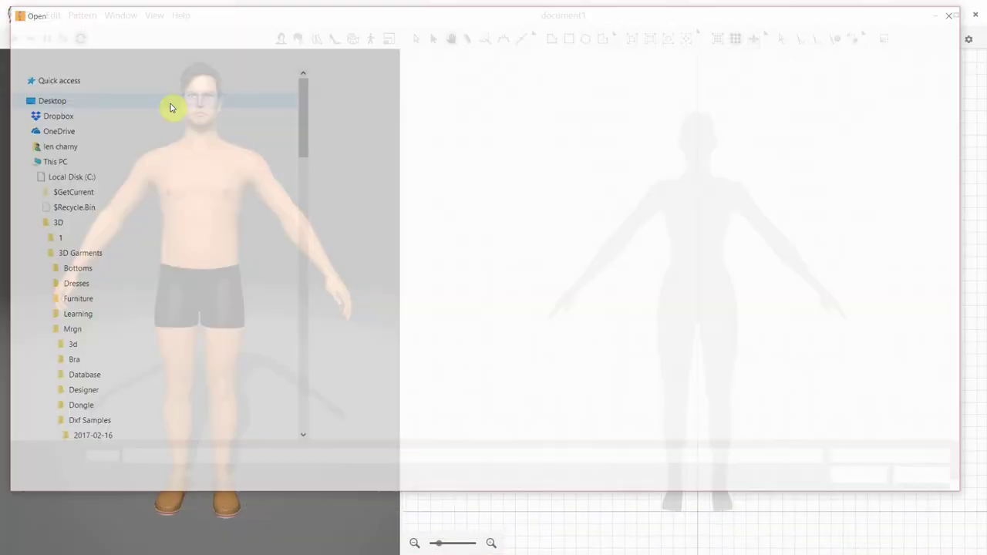
pyautogui.click(359, 191)
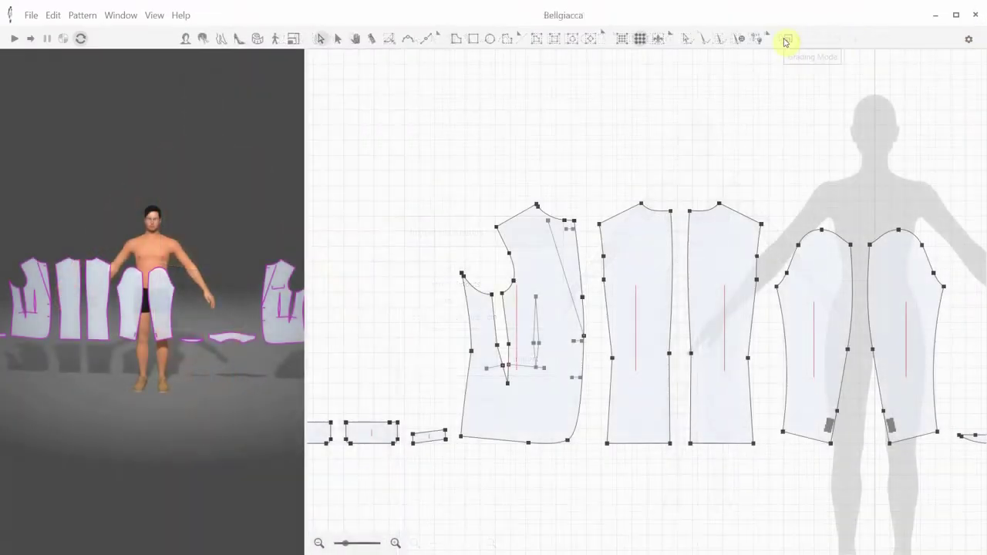
# Step: Switch the Bellgiacca pattern to Grading Mode to display its nested sizes, and open the properties
pyautogui.click(787, 39)
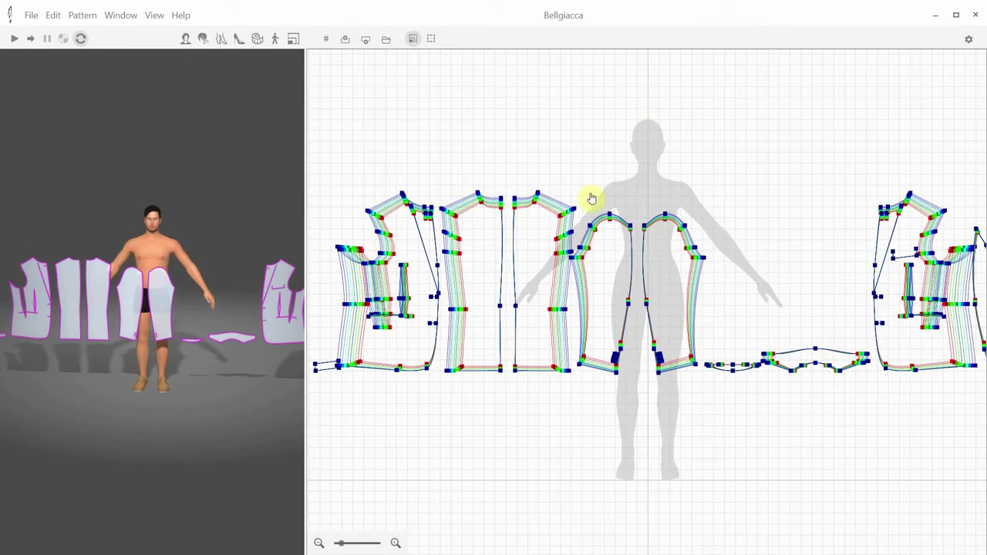
pyautogui.scroll(-1, 592, 199)
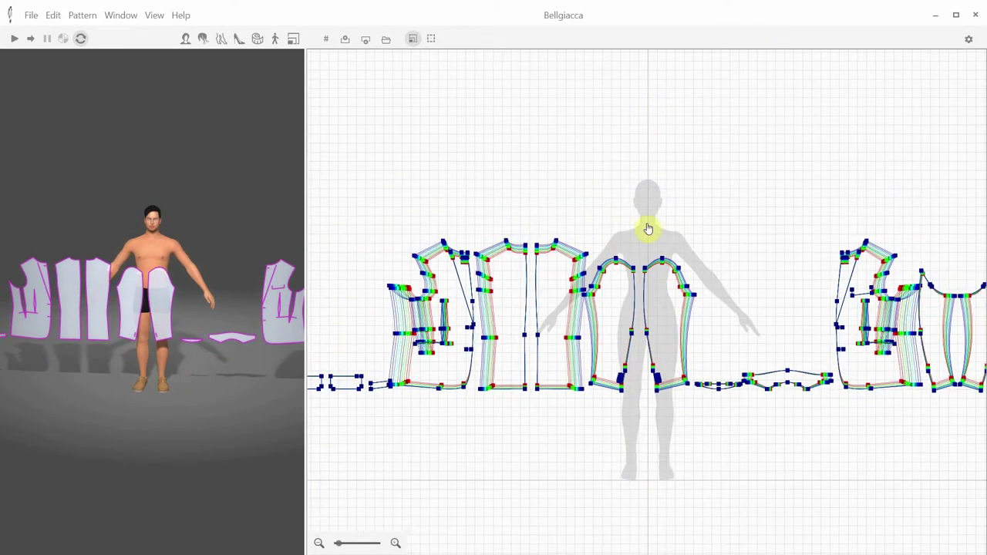
pyautogui.click(968, 42)
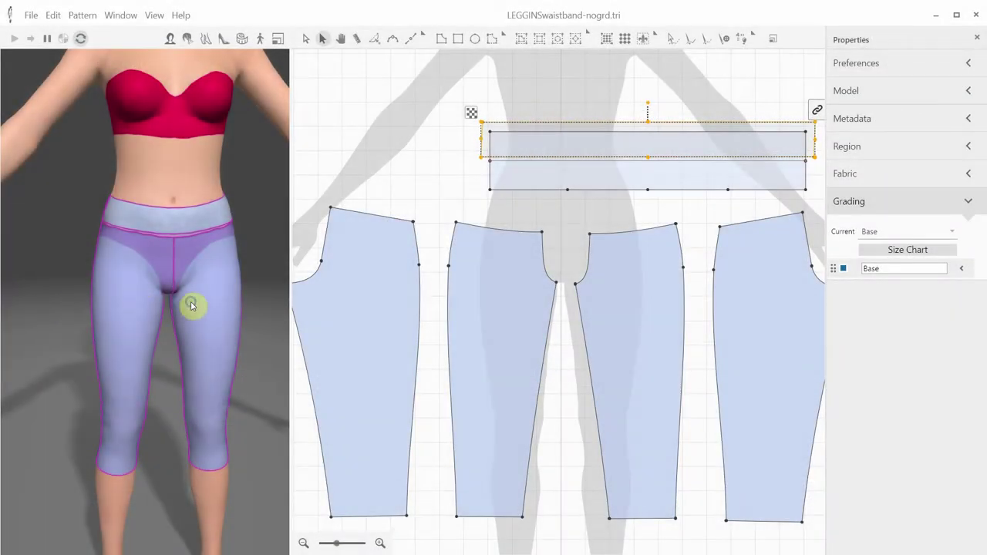
pyautogui.scroll(2, 185, 306)
pyautogui.moveTo(164, 308); pyautogui.dragTo(39, 307)
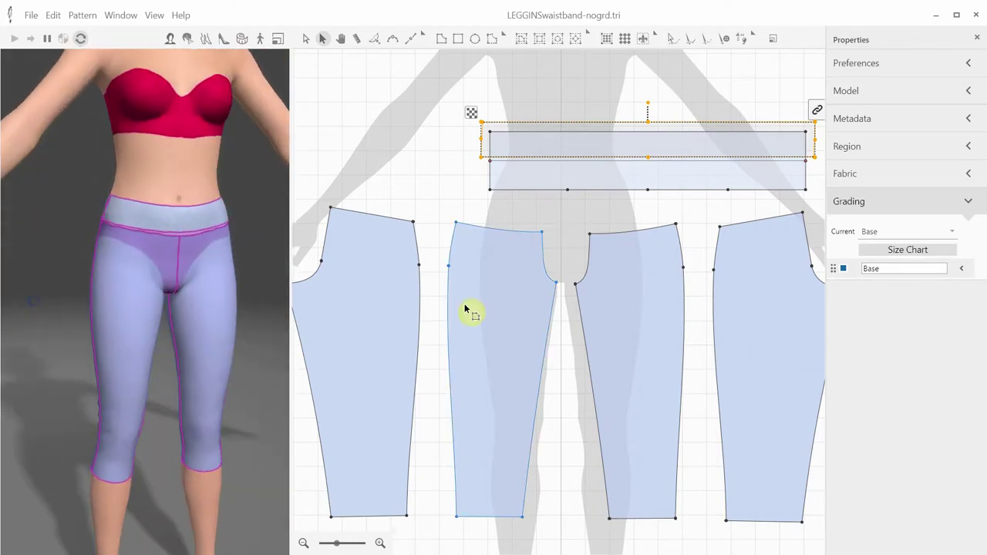
pyautogui.scroll(-1, 491, 309)
pyautogui.click(342, 403)
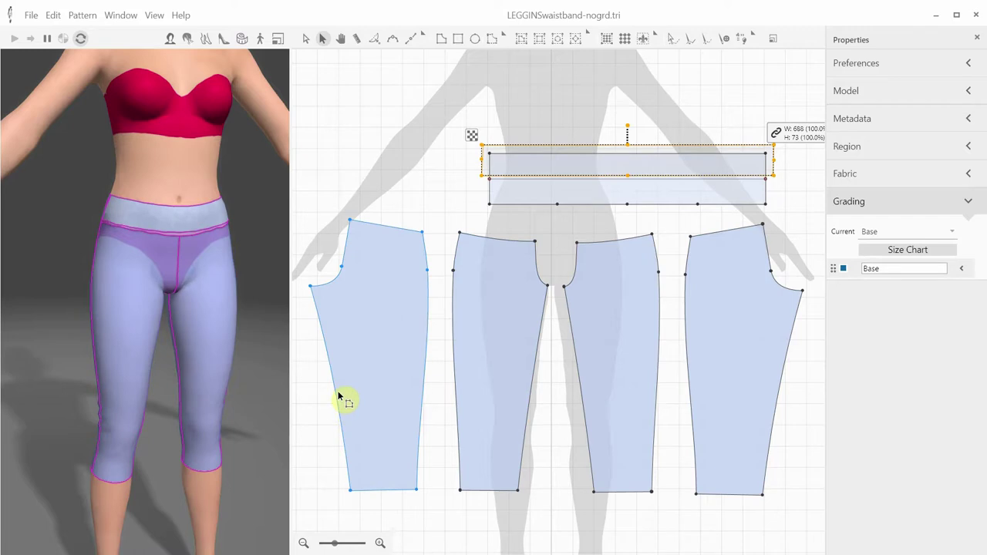
pyautogui.click(324, 397)
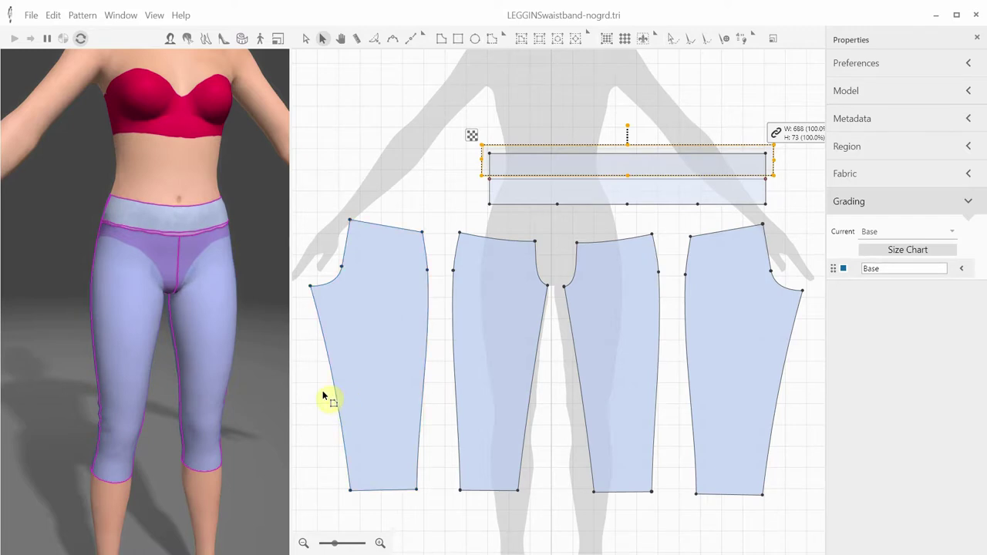
# Step: Mark the outline points of the leftmost leggings piece as grading points
pyautogui.click(346, 366)
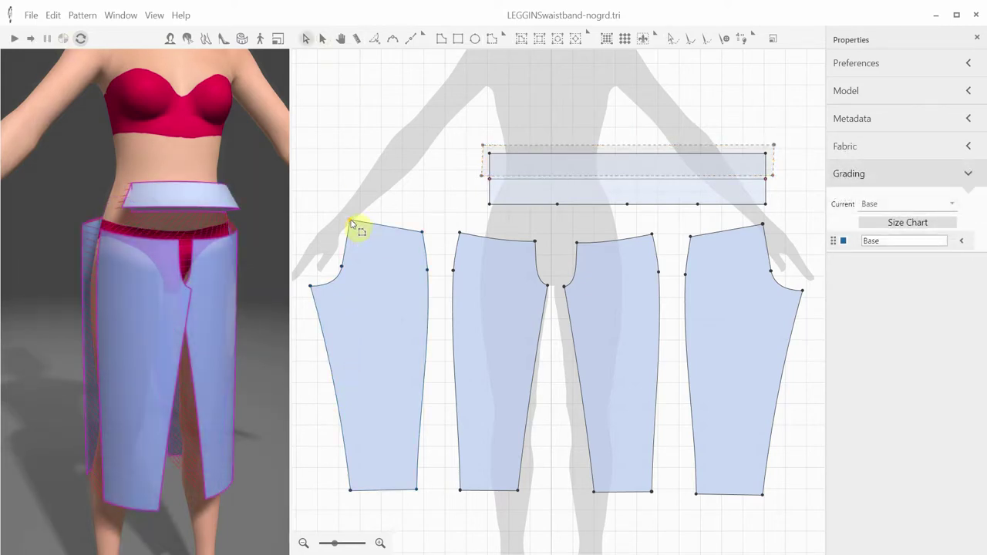
pyautogui.click(351, 223)
pyautogui.keyDown('shift'); pyautogui.click(423, 232); pyautogui.keyUp('shift')
pyautogui.keyDown('shift'); pyautogui.click(416, 490); pyautogui.keyUp('shift')
pyautogui.keyDown('shift'); pyautogui.click(351, 491); pyautogui.keyUp('shift')
pyautogui.keyDown('shift'); pyautogui.click(310, 286); pyautogui.keyUp('shift')
pyautogui.rightClick(342, 267)
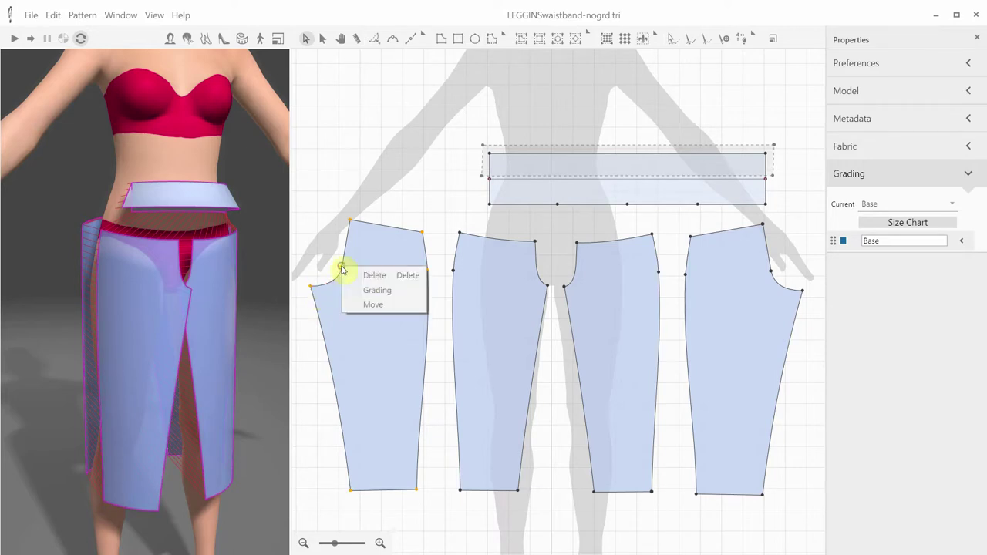
pyautogui.click(374, 291)
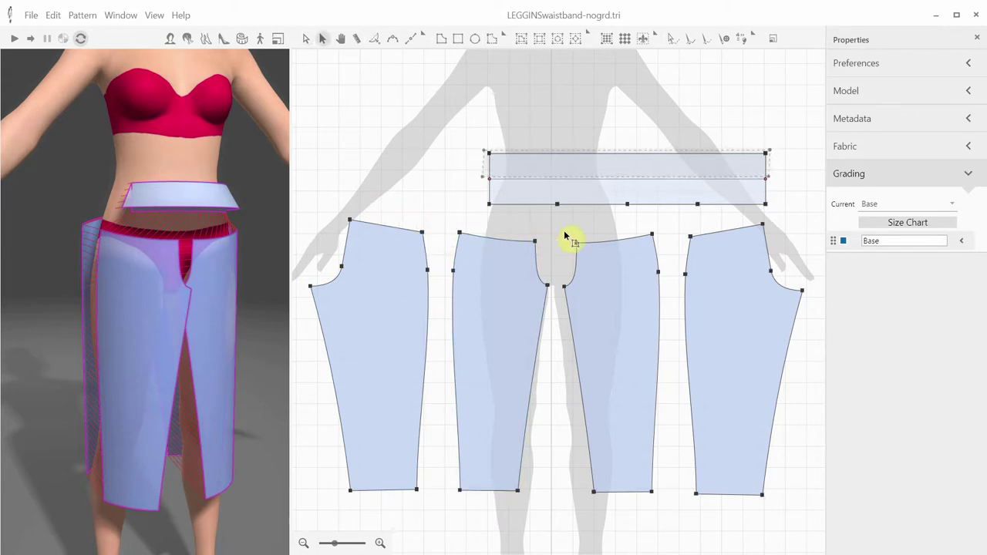
# Step: Rename the Base size of the leggings pattern as S/M
pyautogui.click(898, 240)
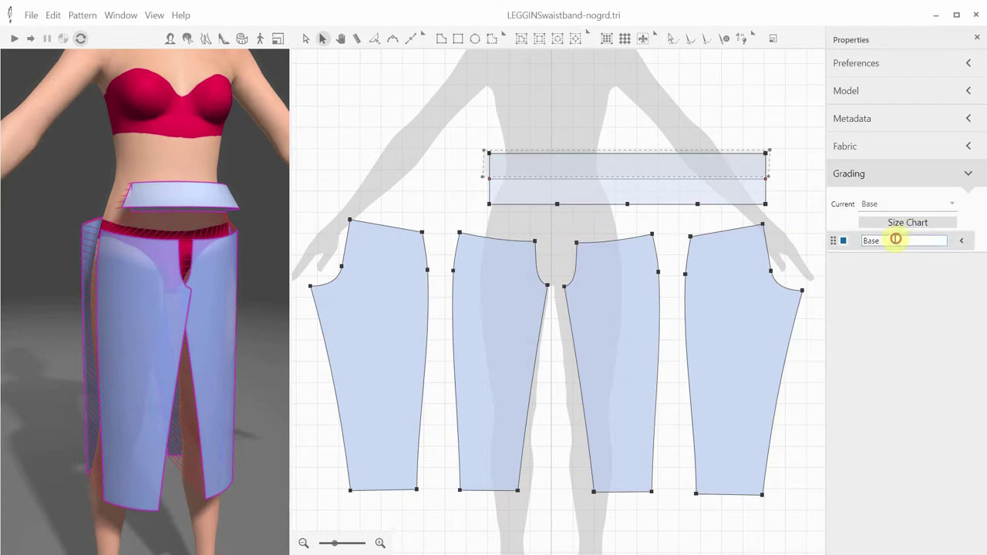
pyautogui.moveTo(895, 240); pyautogui.dragTo(864, 242)
pyautogui.write('S/M')
pyautogui.press('Return')
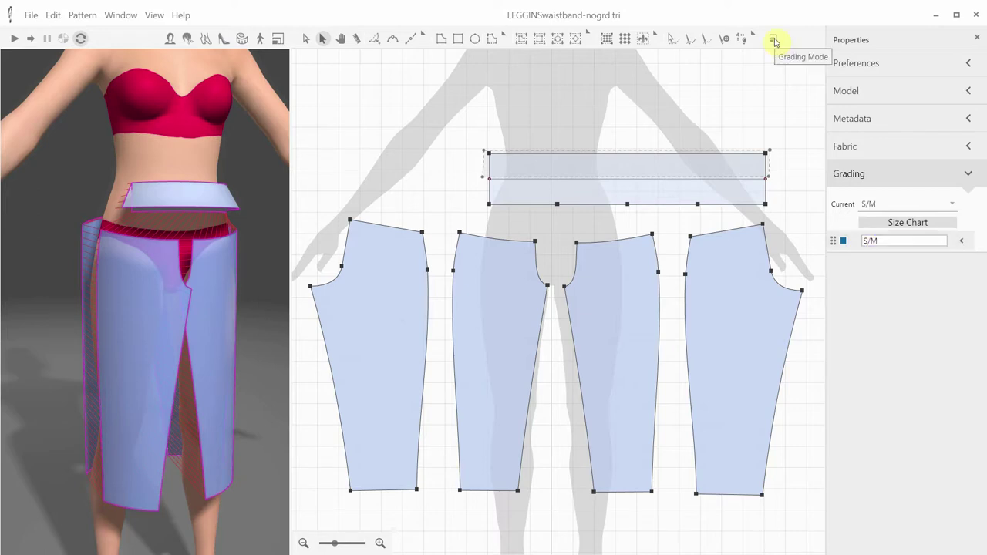
# Step: Switch the leggings pattern to Grading Mode and insert one size above and one below the base size
pyautogui.click(775, 41)
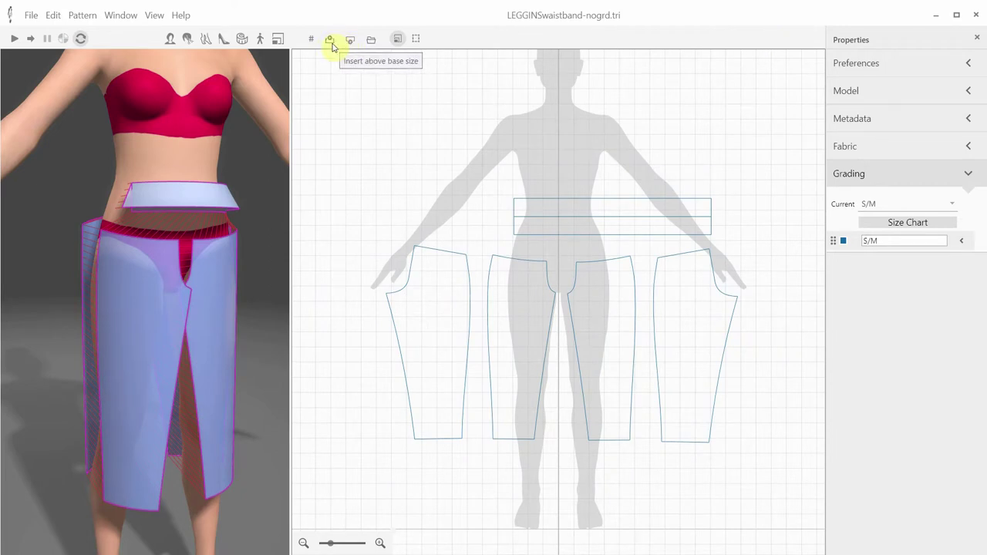
pyautogui.click(330, 43)
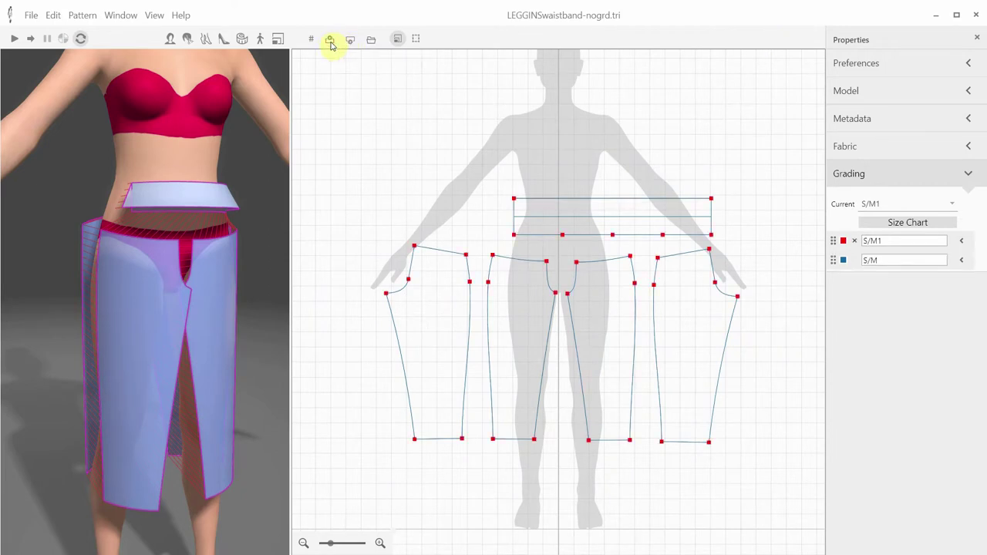
pyautogui.click(350, 39)
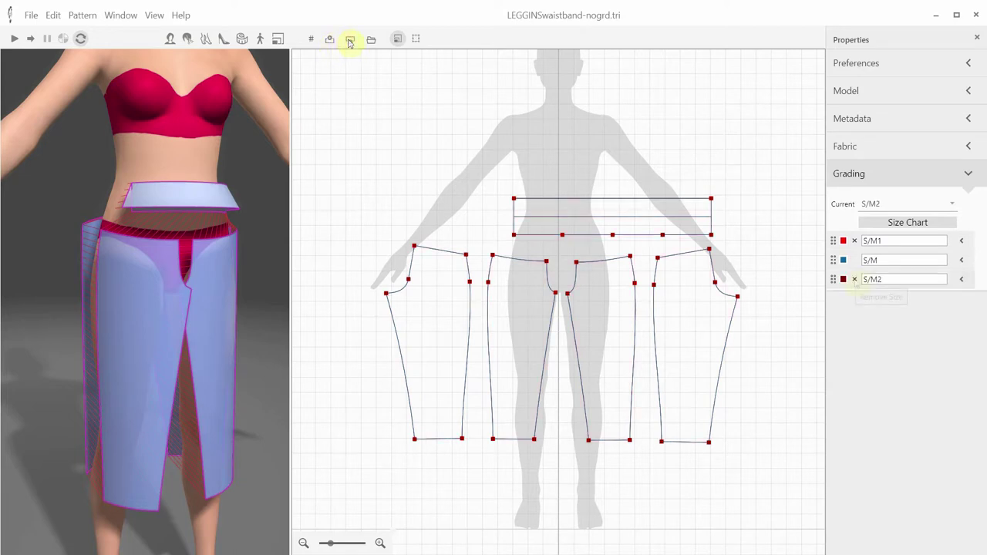
# Step: Remove the size inserted above the base size and rename the one below it as M/L
pyautogui.click(855, 243)
pyautogui.click(558, 410)
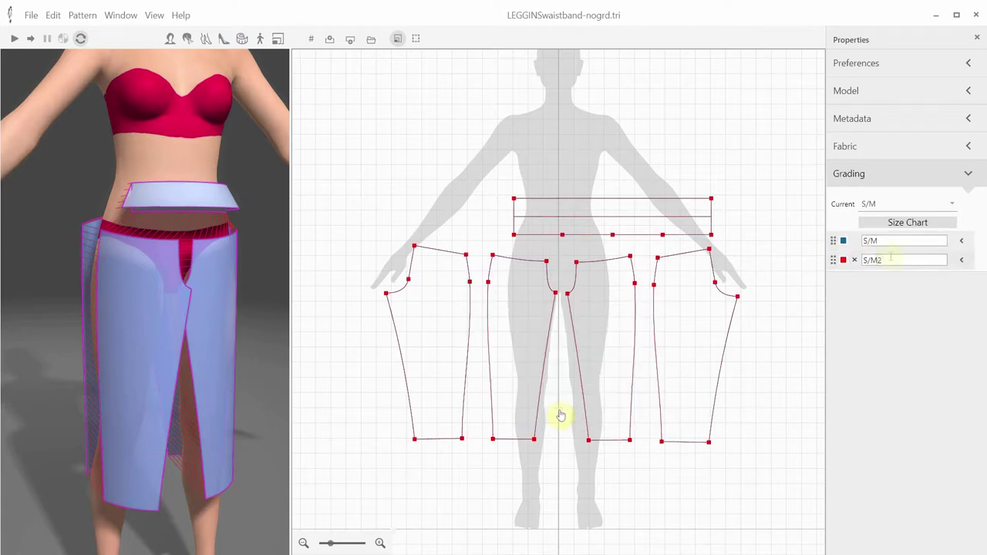
pyautogui.doubleClick(873, 261)
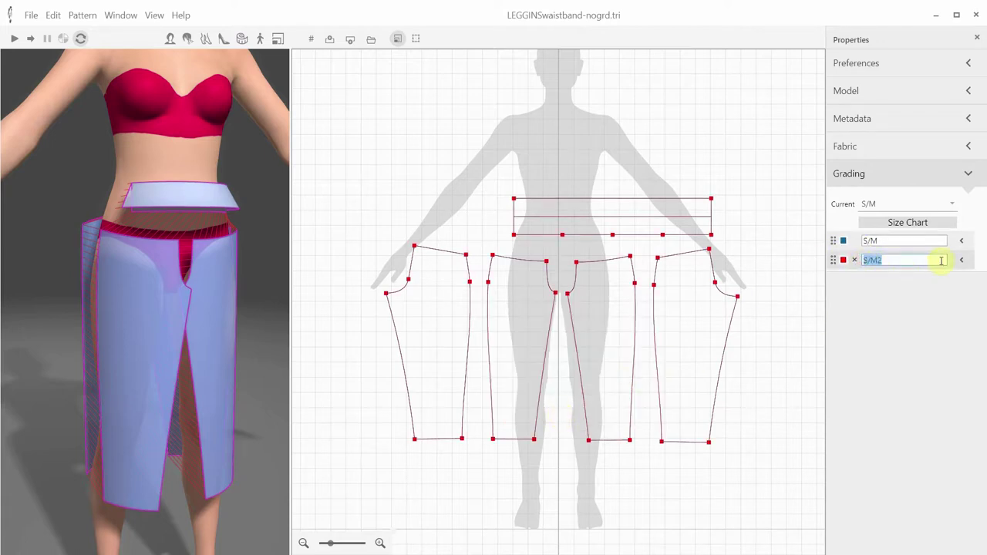
pyautogui.press('BackSpace')
pyautogui.write('M/L')
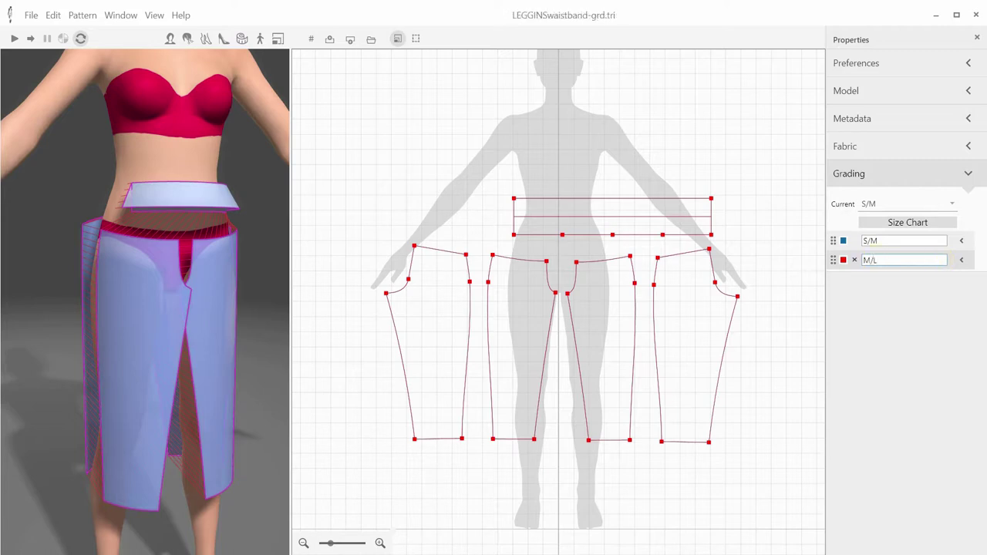
# Step: Expand the list of grading point offsets for size M/L and make M/L the current size
pyautogui.click(962, 260)
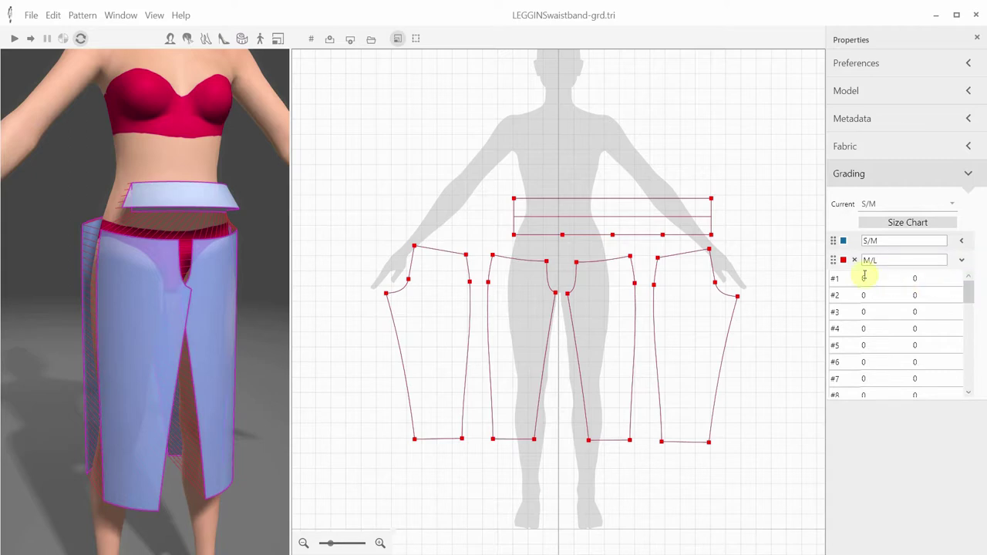
pyautogui.click(884, 205)
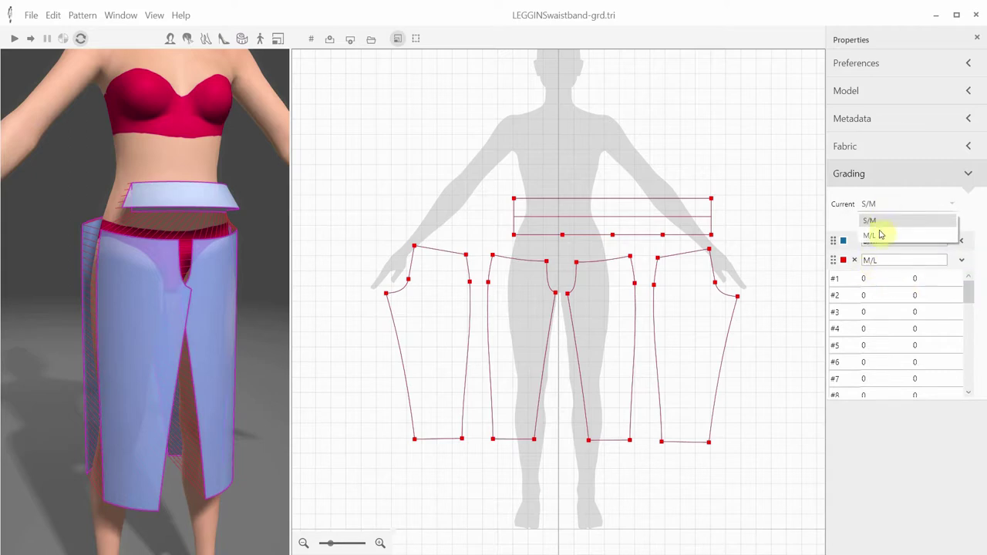
pyautogui.click(875, 232)
pyautogui.scroll(-2, 972, 308)
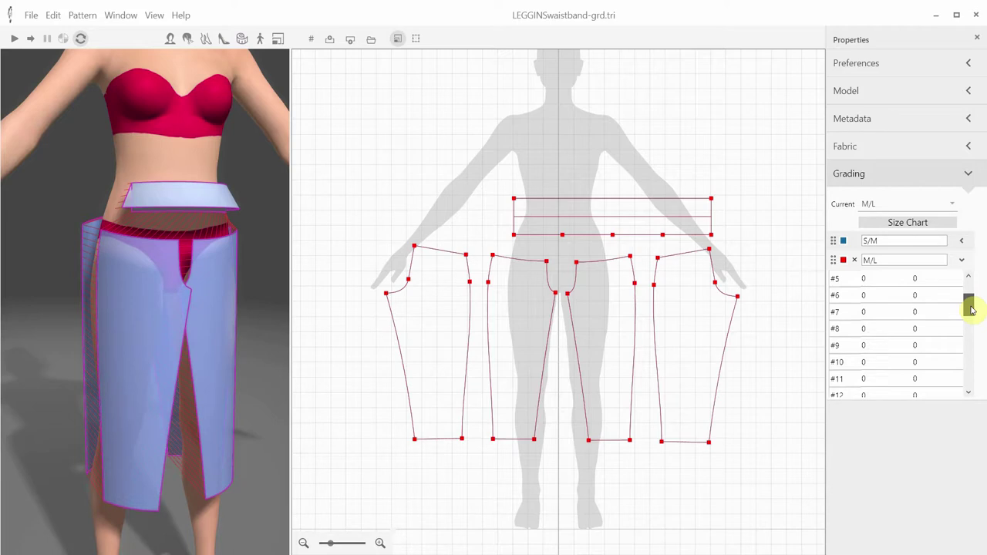
pyautogui.moveTo(973, 311); pyautogui.dragTo(973, 294)
# Step: Display the grading point numbers and offset point #1 of size M/L by -10 mm in X and 15 mm in Y
pyautogui.click(312, 41)
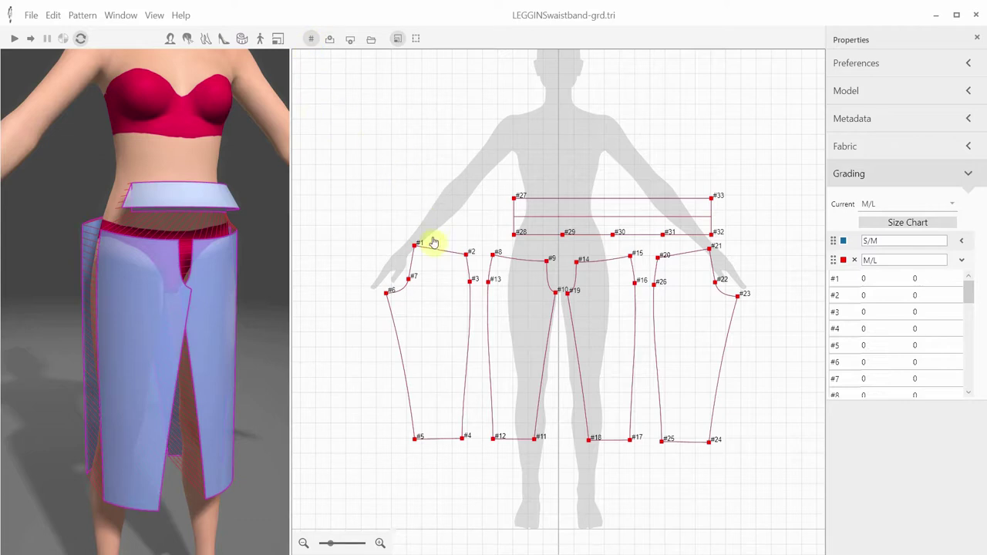
pyautogui.scroll(1, 433, 244)
pyautogui.scroll(1, 436, 242)
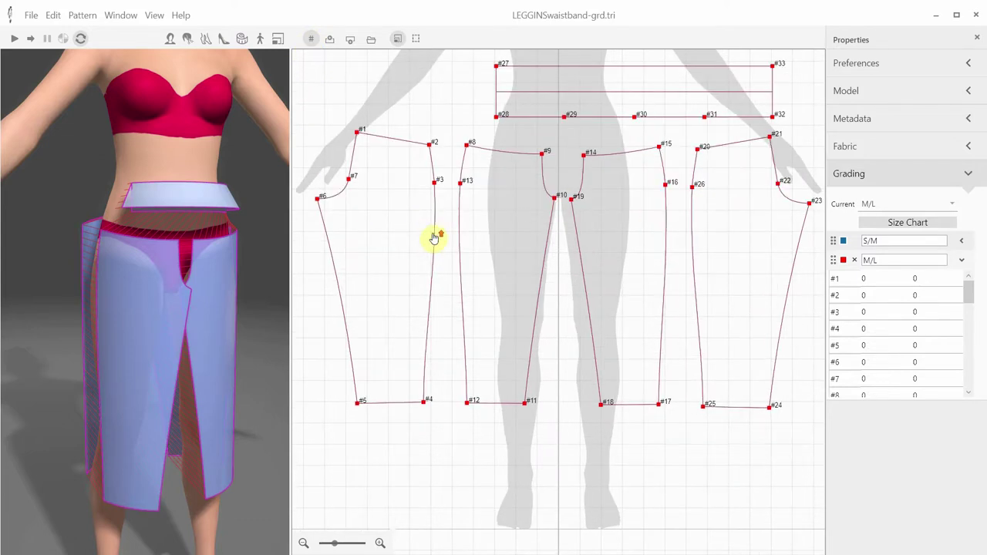
pyautogui.moveTo(398, 213); pyautogui.dragTo(398, 291, button='middle')
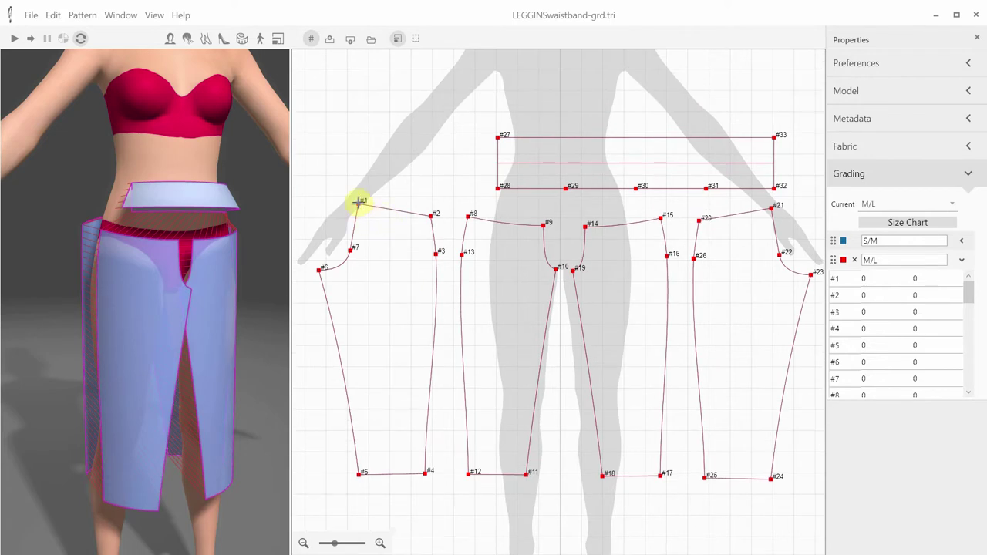
pyautogui.moveTo(358, 203)
pyautogui.mouseDown()
pyautogui.moveTo(347, 189)
pyautogui.moveTo(353, 199)
pyautogui.mouseUp()
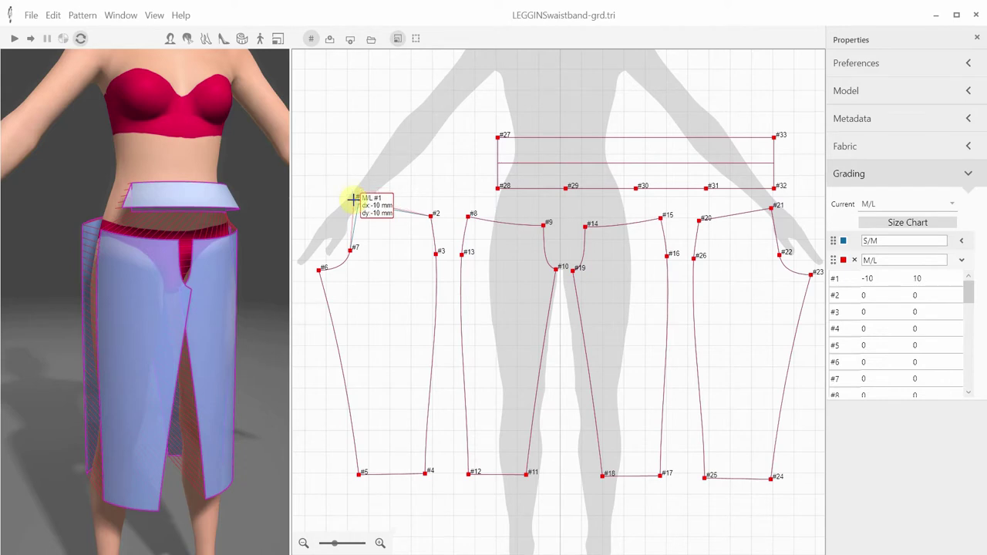
pyautogui.moveTo(352, 199); pyautogui.dragTo(353, 199)
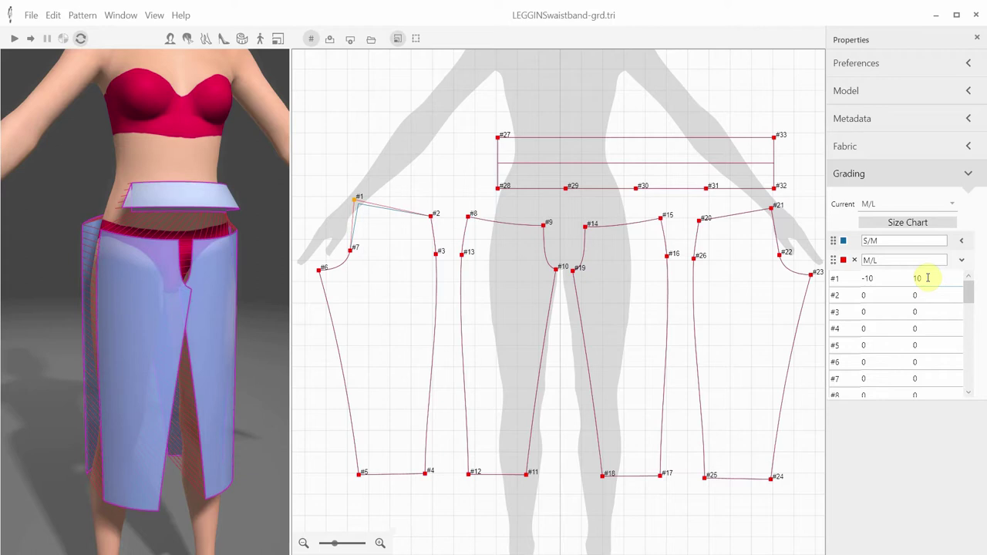
pyautogui.moveTo(927, 278); pyautogui.dragTo(917, 277)
# Step: Move grading point #2 by 10 mm in X and 15 mm in Y
pyautogui.doubleClick(462, 221)
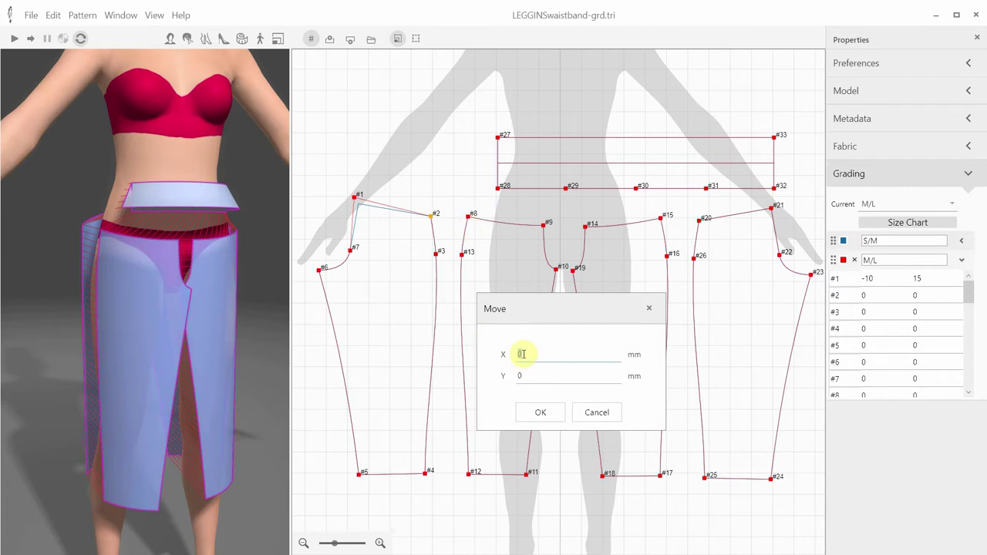
pyautogui.write('1')
pyautogui.click(528, 375)
pyautogui.write('1')
pyautogui.click(538, 412)
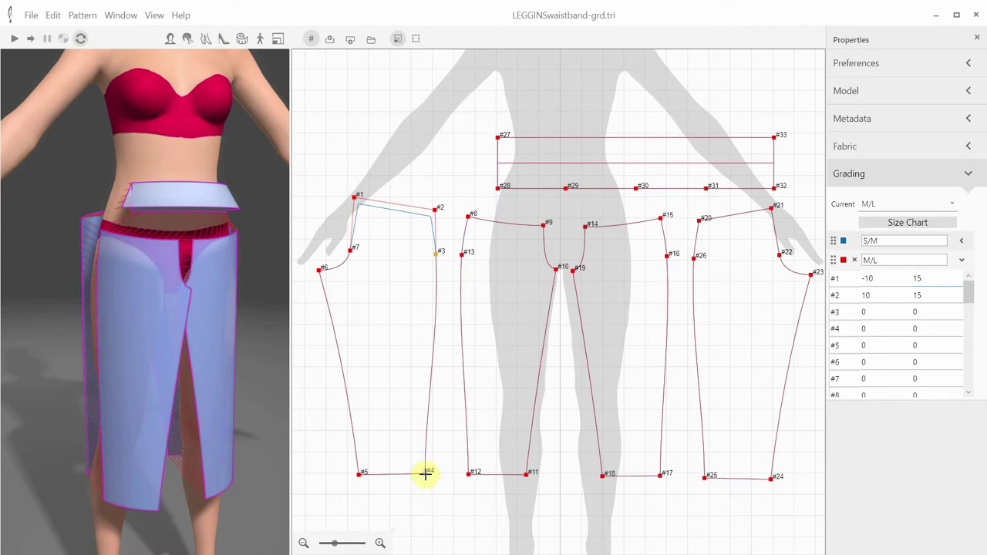
# Step: Move grading points #3 and #4 together by 10 mm in X
pyautogui.rightClick(425, 475)
pyautogui.click(452, 482)
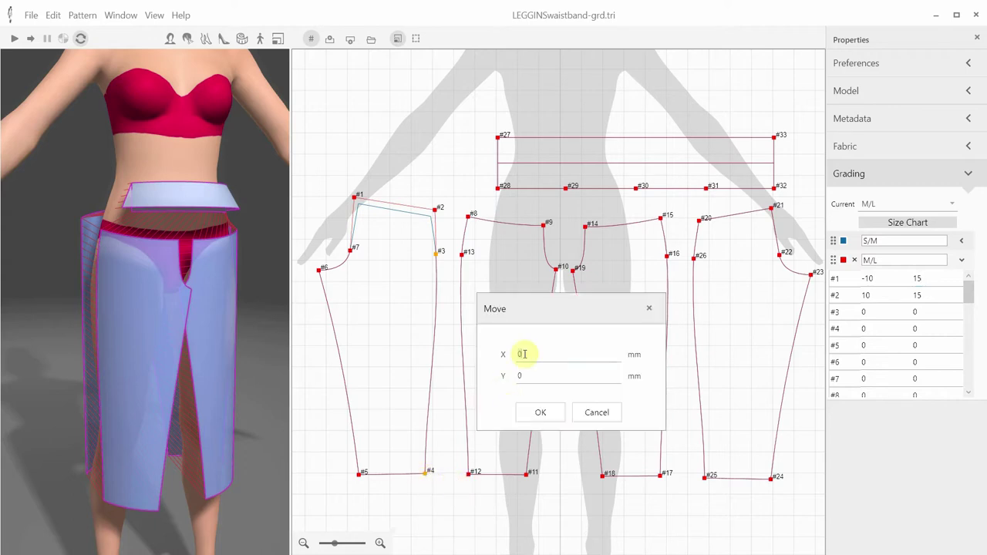
pyautogui.press('Return')
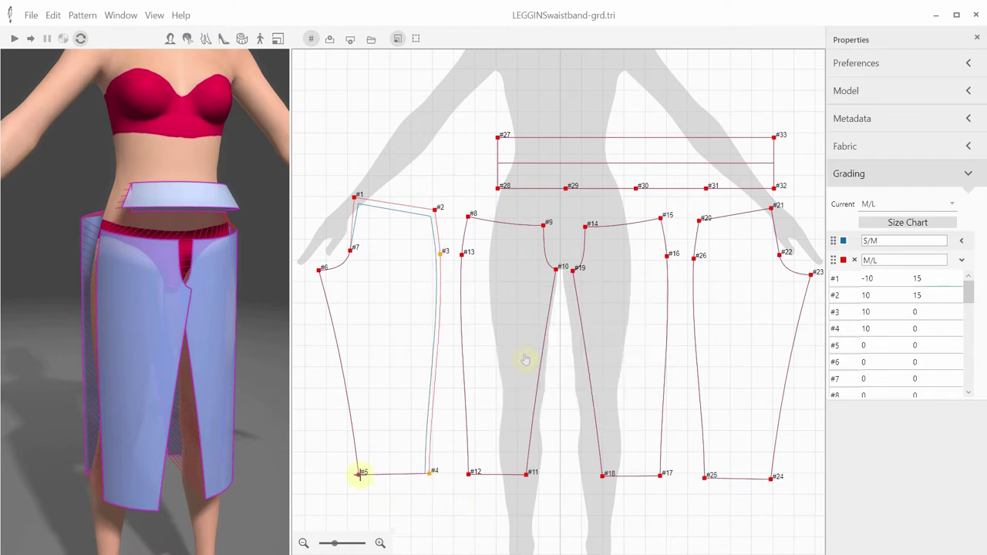
# Step: Move grading points #4 and #5 by -15 mm in Y, and points #5, #6 and #7 by -10 mm in X
pyautogui.click(360, 474)
pyautogui.rightClick(430, 473)
pyautogui.click(452, 485)
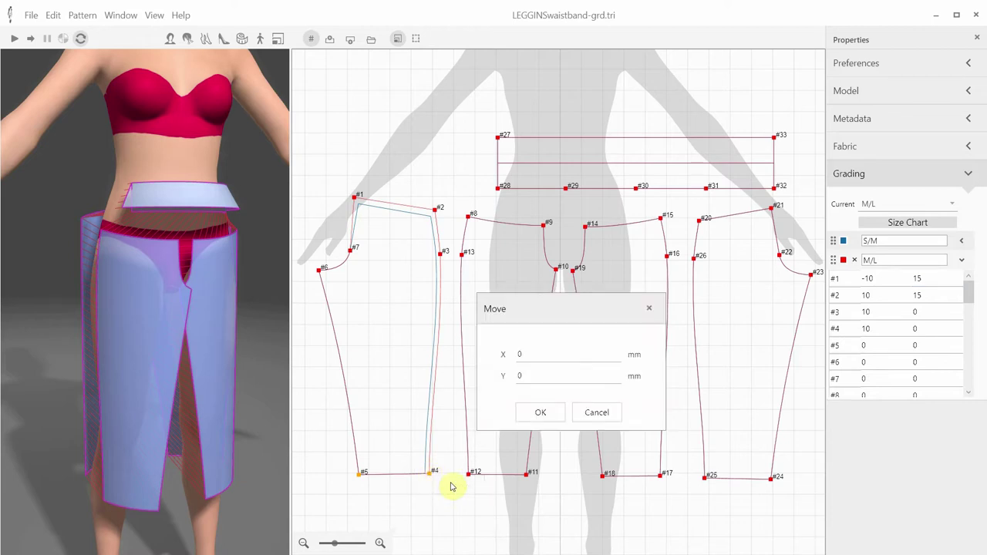
pyautogui.doubleClick(522, 376)
pyautogui.write('-15')
pyautogui.click(530, 413)
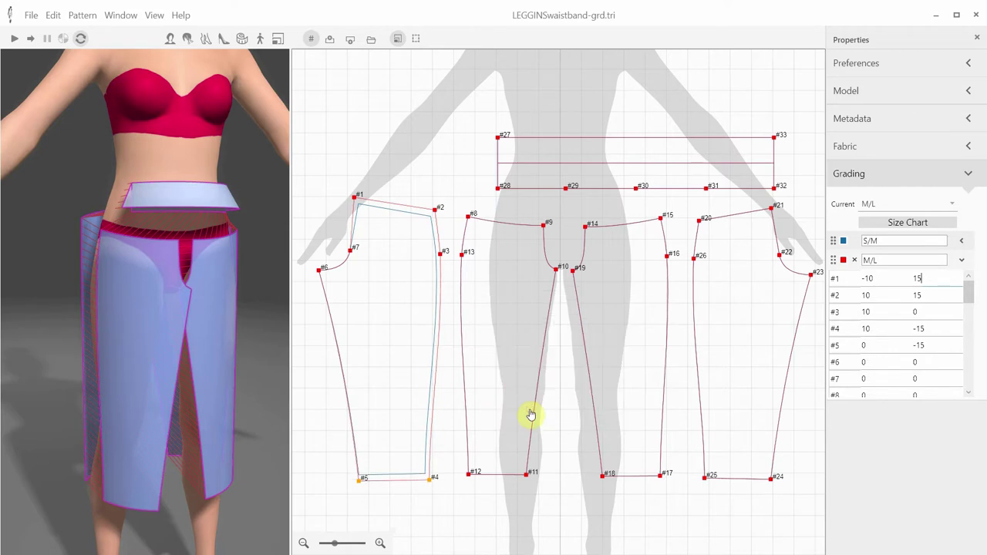
pyautogui.click(348, 257)
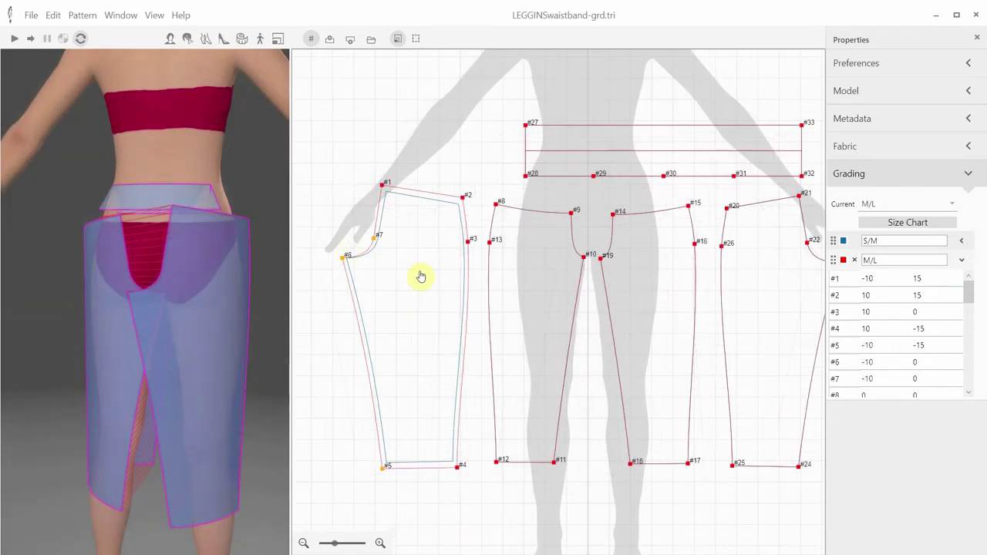
# Step: Switch the current size to S/M and back to M/L to compare the graded back piece on the avatar
pyautogui.click(876, 203)
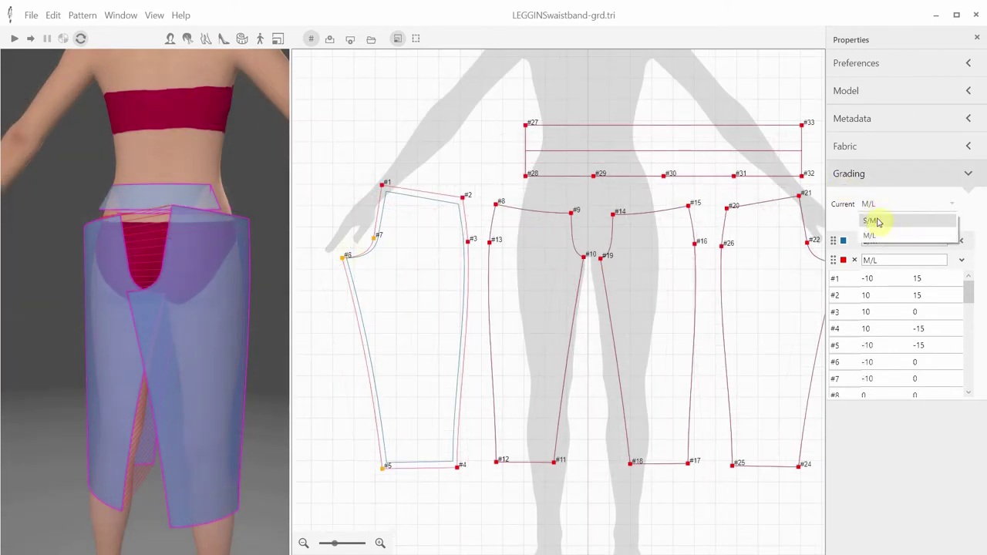
pyautogui.click(872, 221)
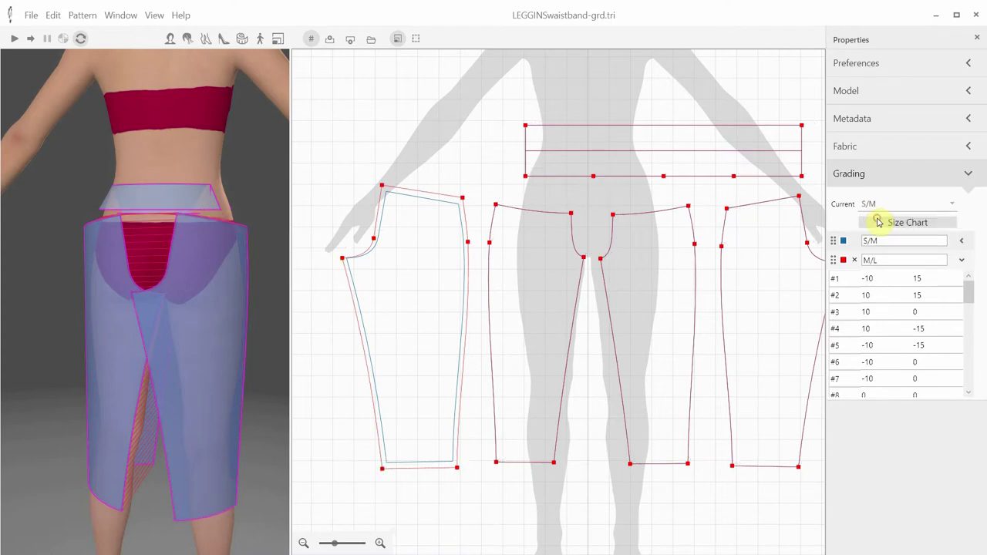
pyautogui.click(875, 203)
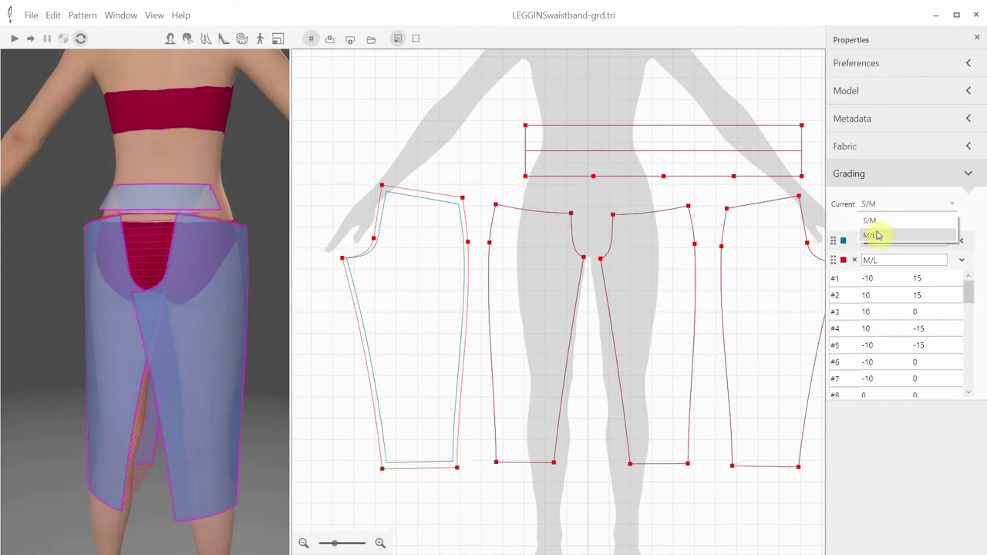
pyautogui.click(877, 235)
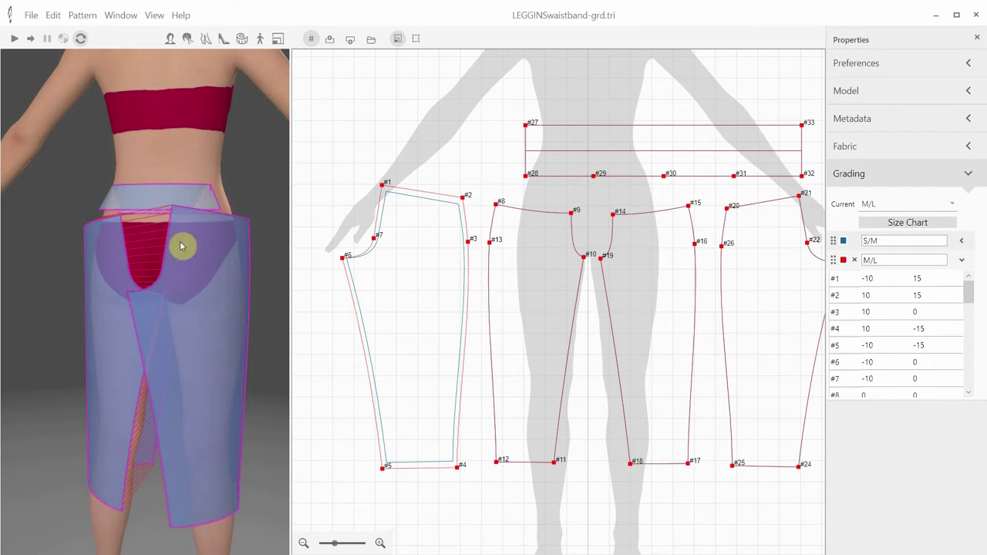
# Step: Using the transform box, scale the two middle leg pieces of size M/L together to about 908 mm wide and 1116 mm high
pyautogui.click(416, 40)
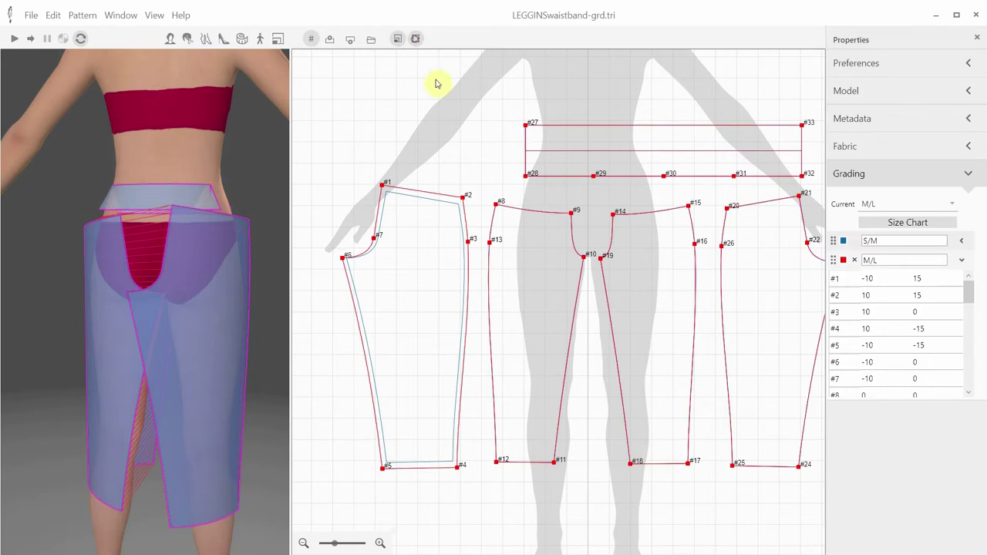
pyautogui.click(534, 212)
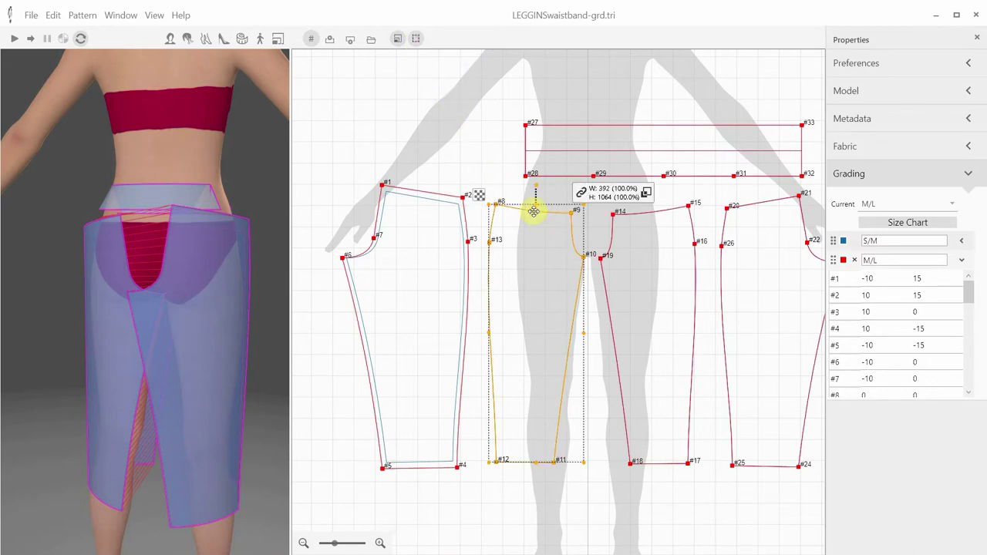
pyautogui.keyDown('shift'); pyautogui.click(639, 217); pyautogui.keyUp('shift')
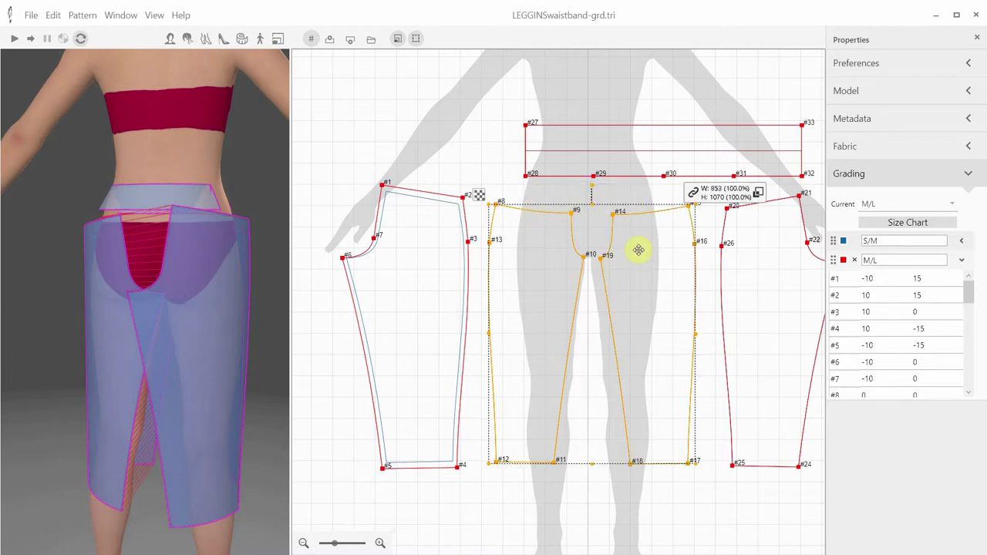
pyautogui.moveTo(592, 205); pyautogui.dragTo(592, 199)
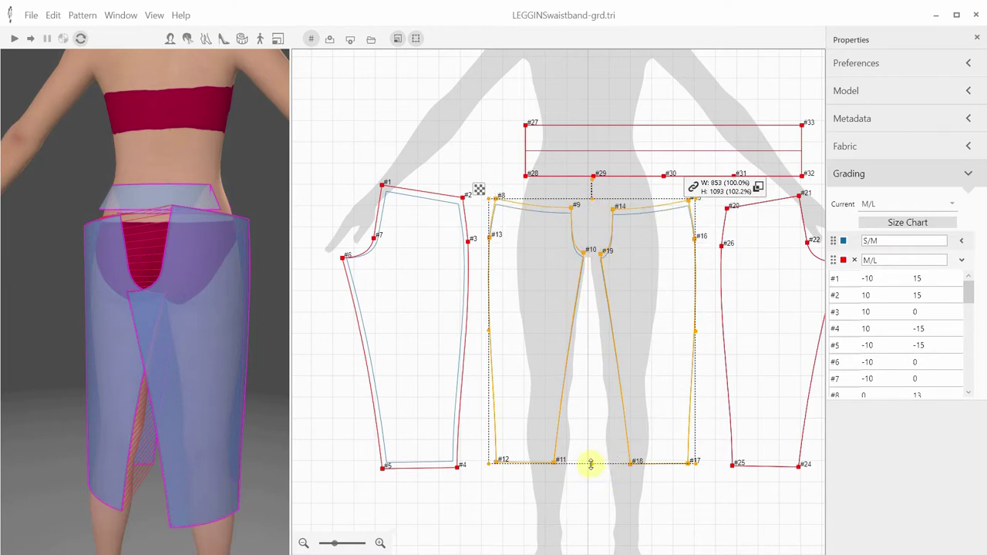
pyautogui.moveTo(590, 464); pyautogui.dragTo(592, 471)
pyautogui.moveTo(696, 335); pyautogui.dragTo(700, 335)
pyautogui.moveTo(487, 333); pyautogui.dragTo(479, 333)
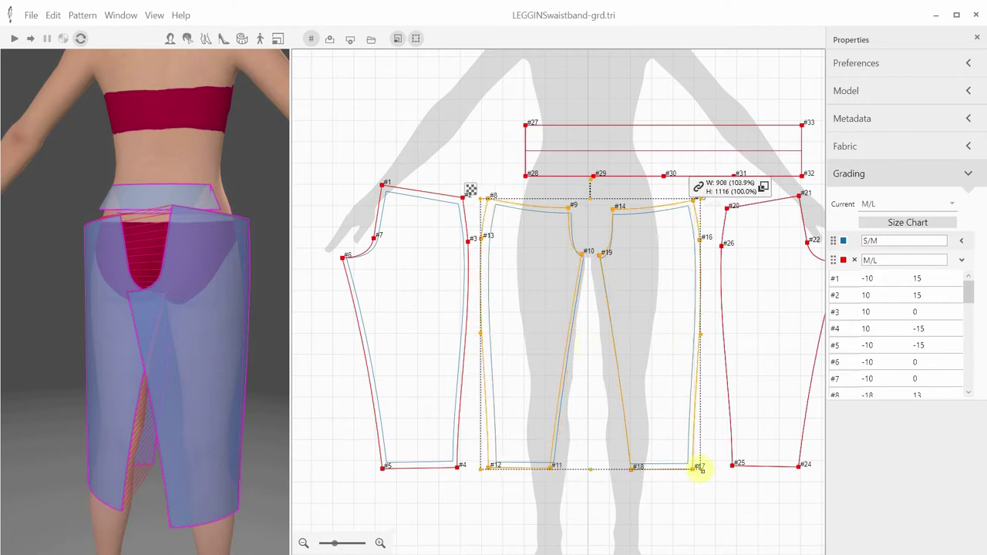
# Step: Scale the two middle leg pieces of size M/L proportionally, and apply an exact scale of 20 mm in X and 30 mm in Y
pyautogui.moveTo(700, 467); pyautogui.dragTo(708, 478)
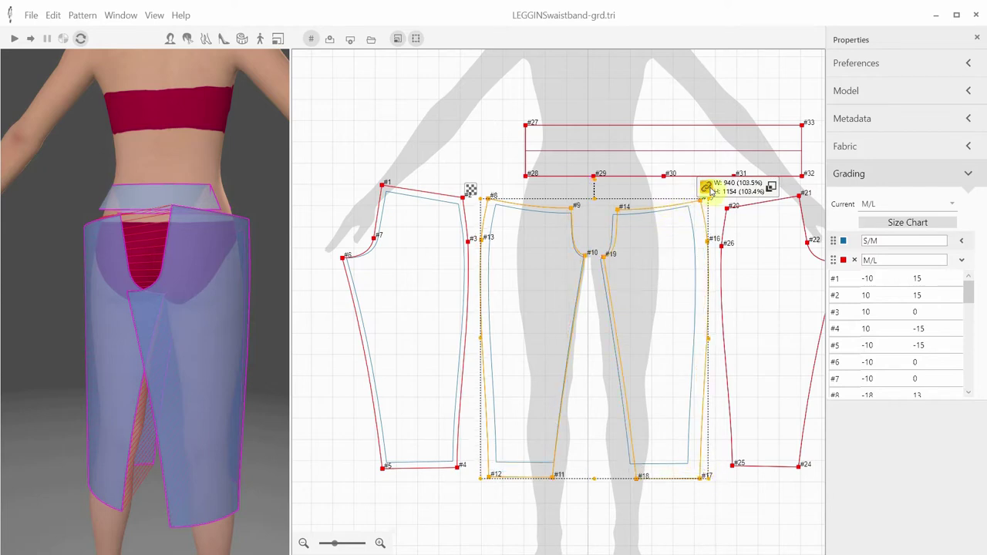
pyautogui.click(764, 188)
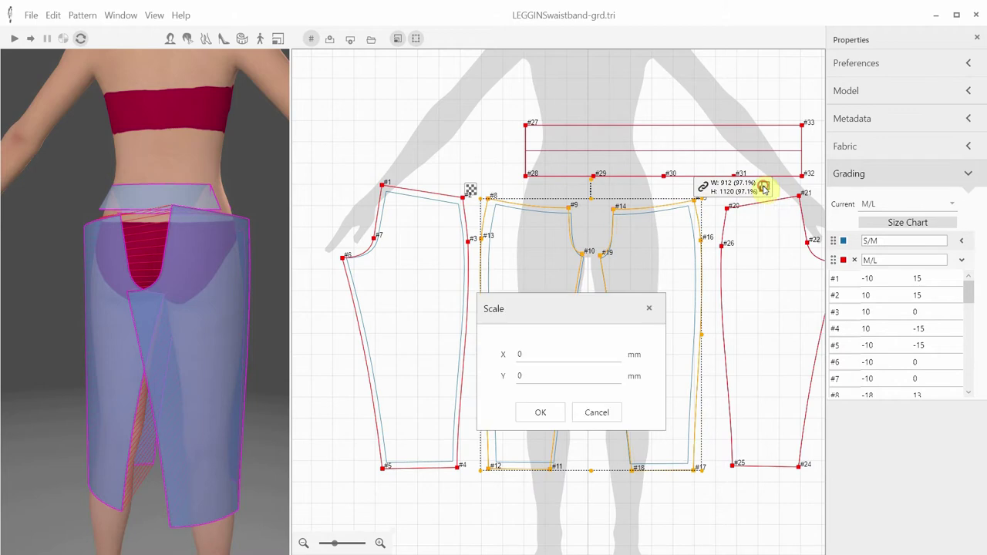
pyautogui.doubleClick(535, 354)
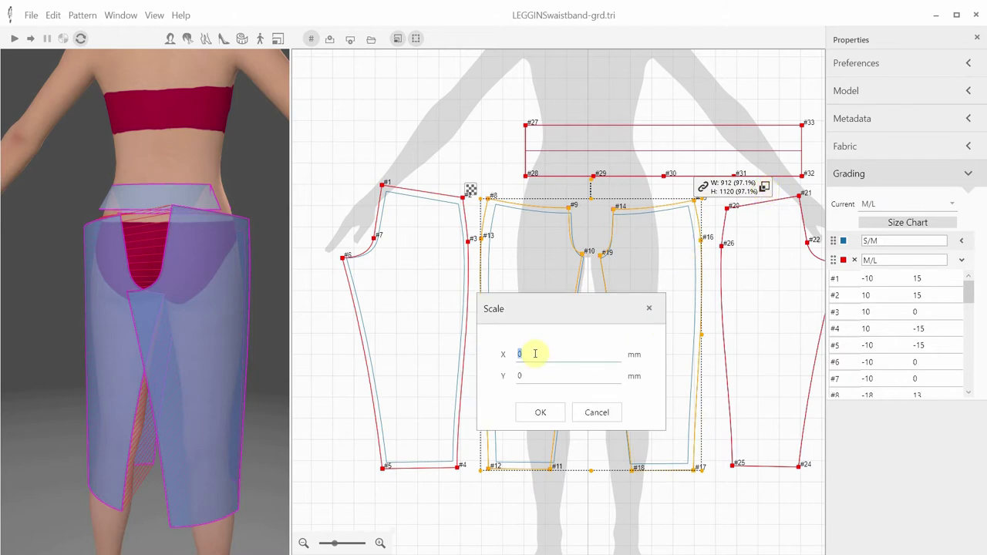
pyautogui.doubleClick(524, 376)
pyautogui.write('3')
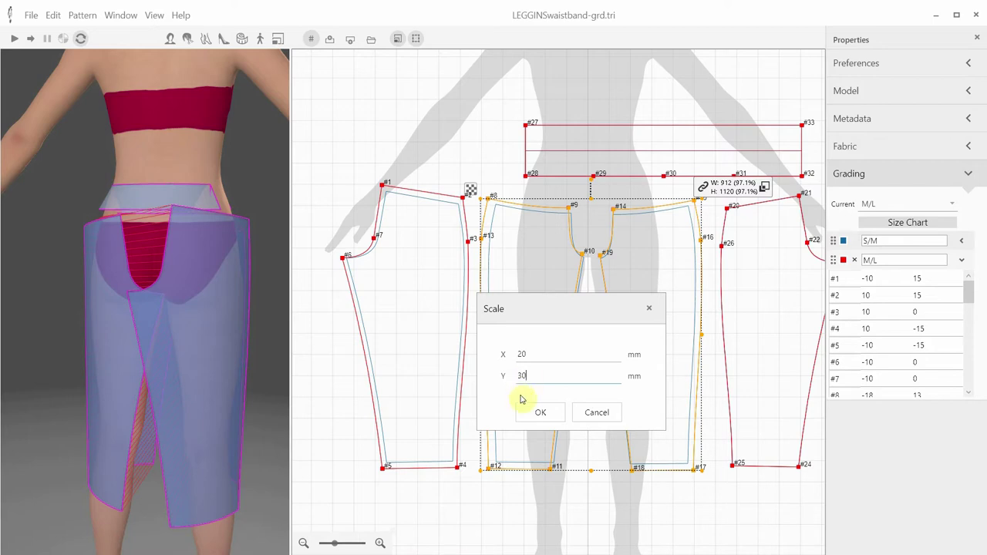
pyautogui.click(540, 412)
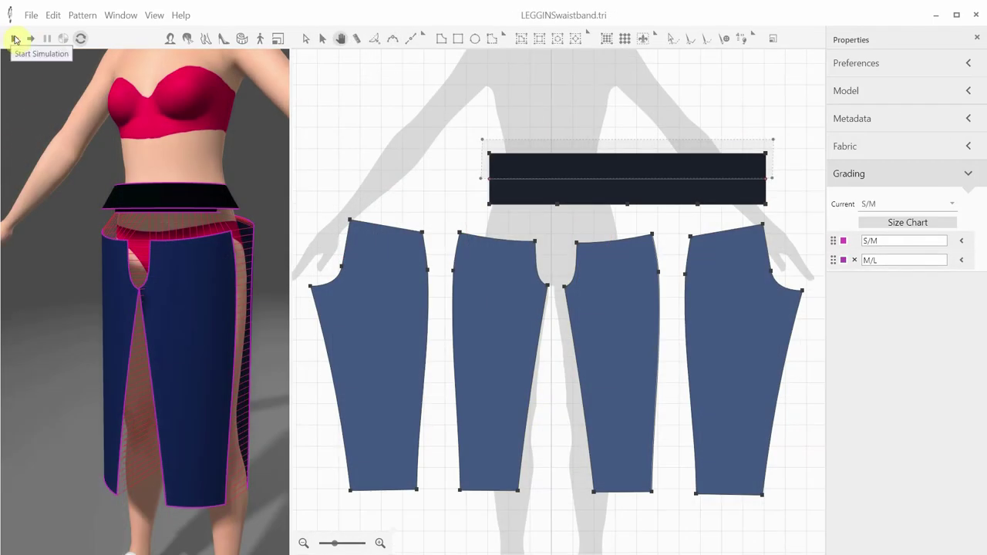
# Step: Simulate the leggings on the avatar and switch the current size from S/M to M/L
pyautogui.click(14, 38)
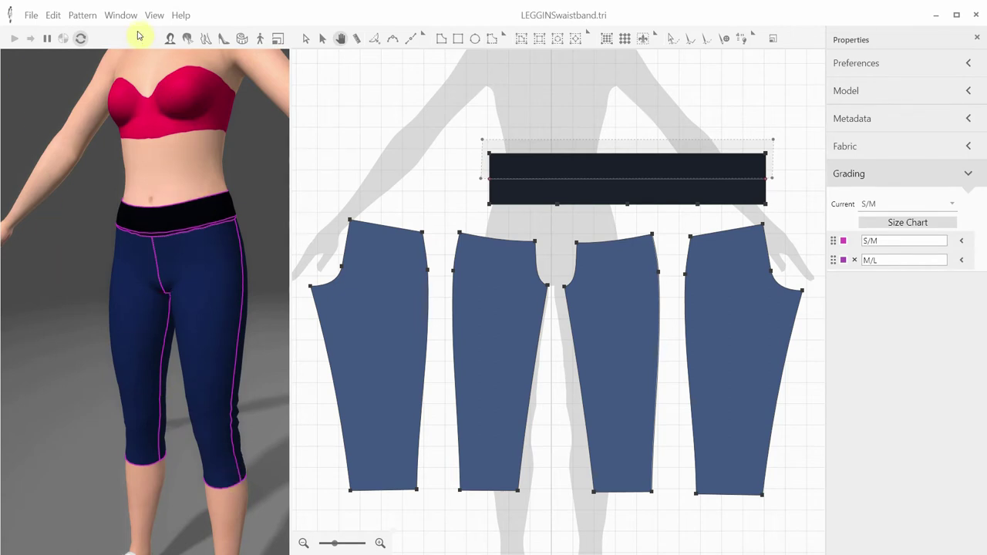
pyautogui.click(882, 205)
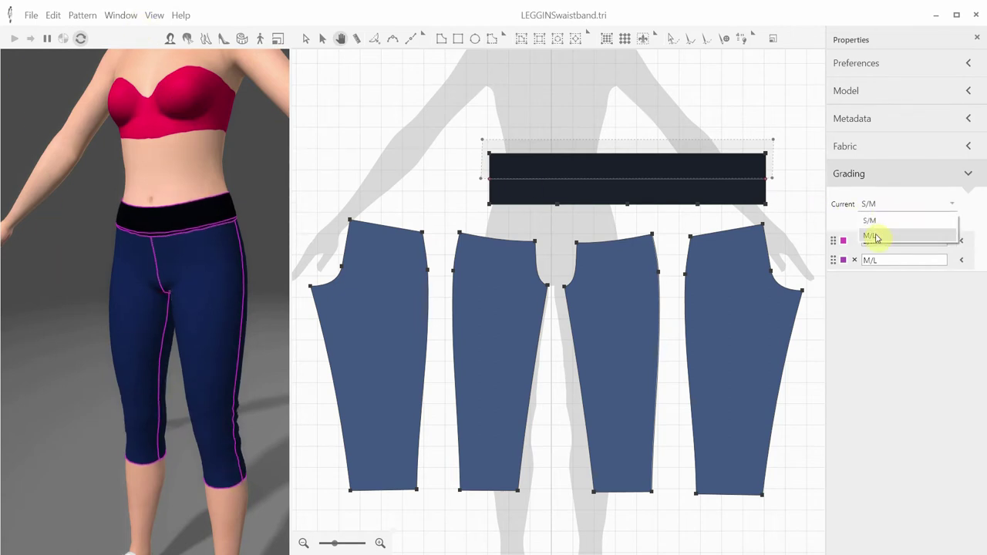
pyautogui.click(871, 236)
pyautogui.moveTo(214, 299); pyautogui.dragTo(227, 295)
# Step: Display the leggings' tension map and set the current size back to S/M to compare the fit at the back
pyautogui.click(151, 17)
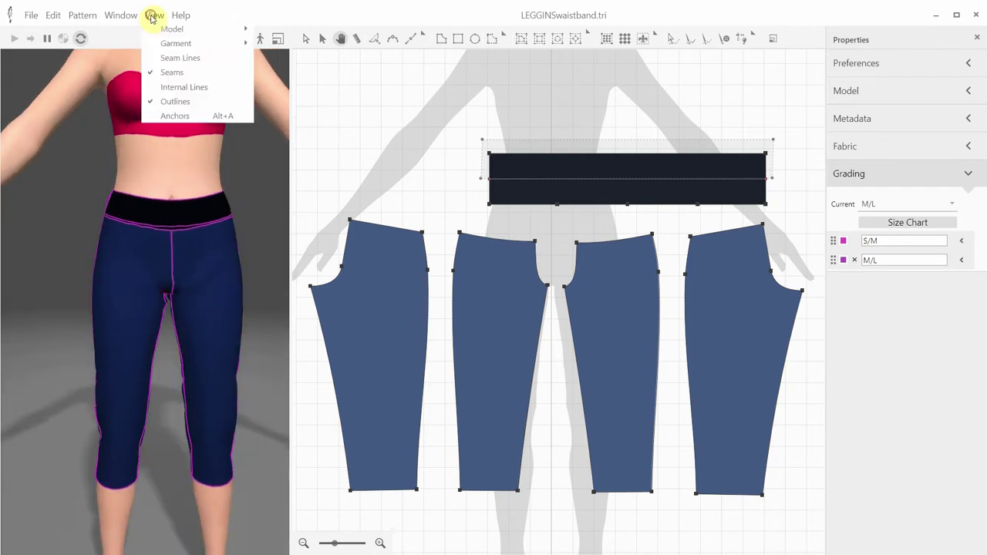
pyautogui.moveTo(156, 43)
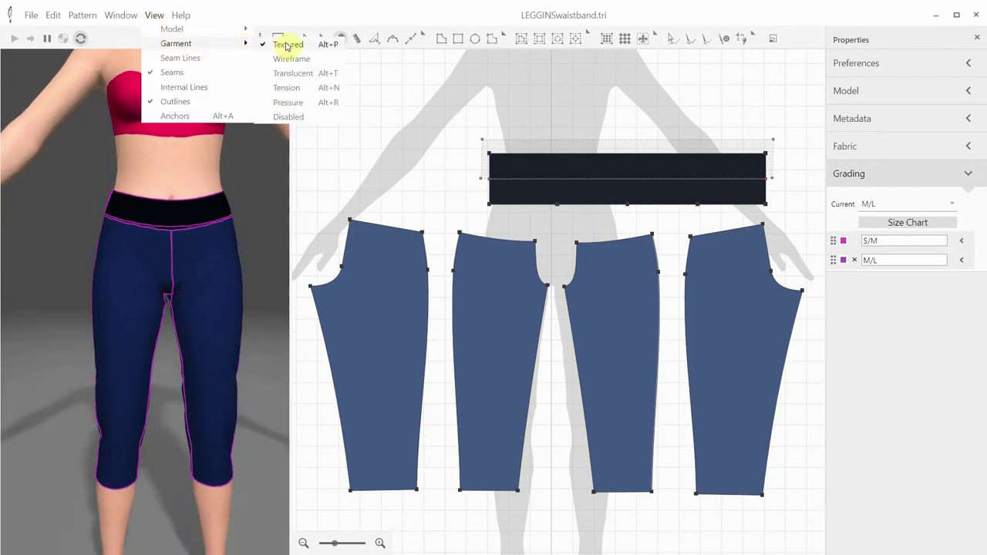
pyautogui.click(286, 88)
pyautogui.moveTo(223, 218); pyautogui.dragTo(198, 218)
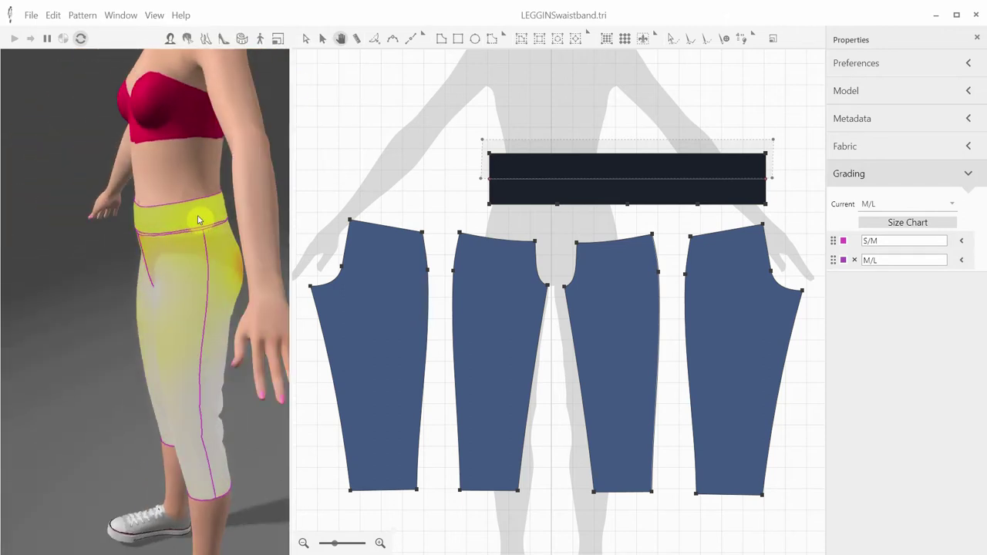
pyautogui.click(882, 208)
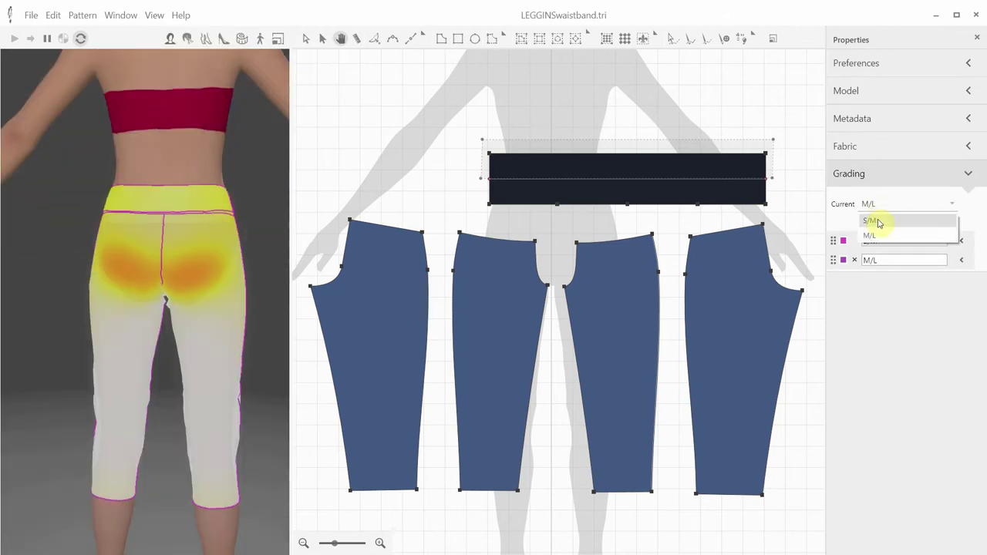
pyautogui.click(878, 223)
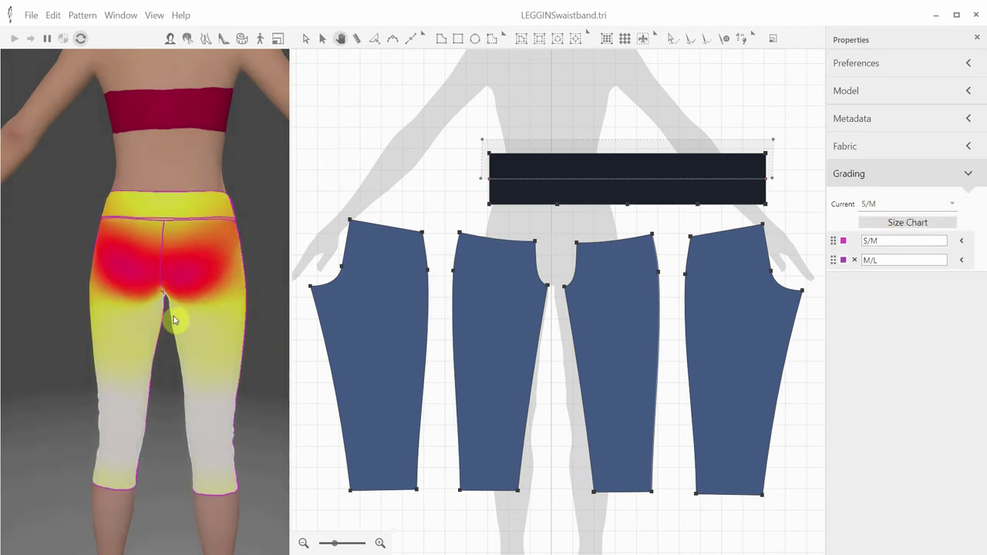
pyautogui.moveTo(172, 319); pyautogui.dragTo(96, 320)
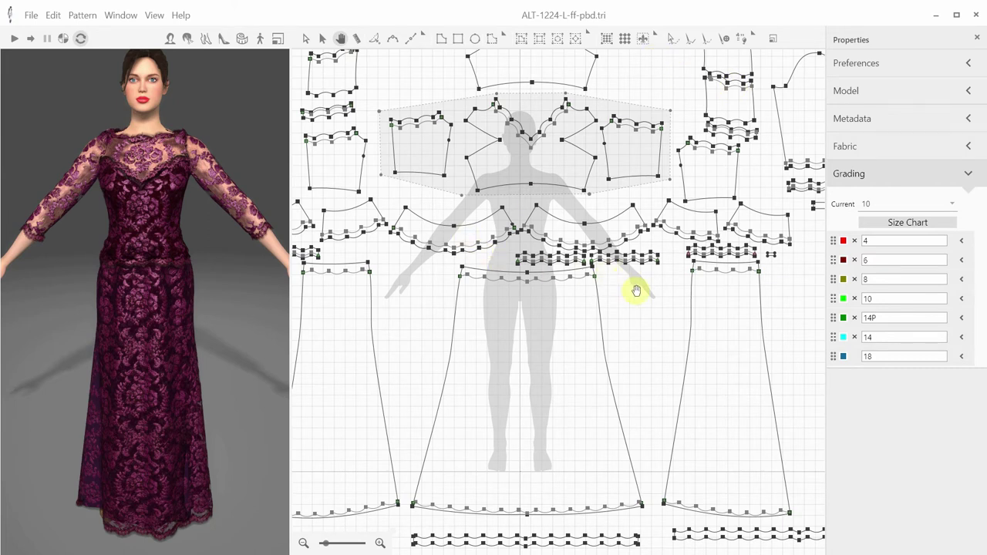
# Step: In grading mode, hide all the lace dress's sizes except 4, and show sizes 18 and 6 again to compare outlines
pyautogui.click(774, 41)
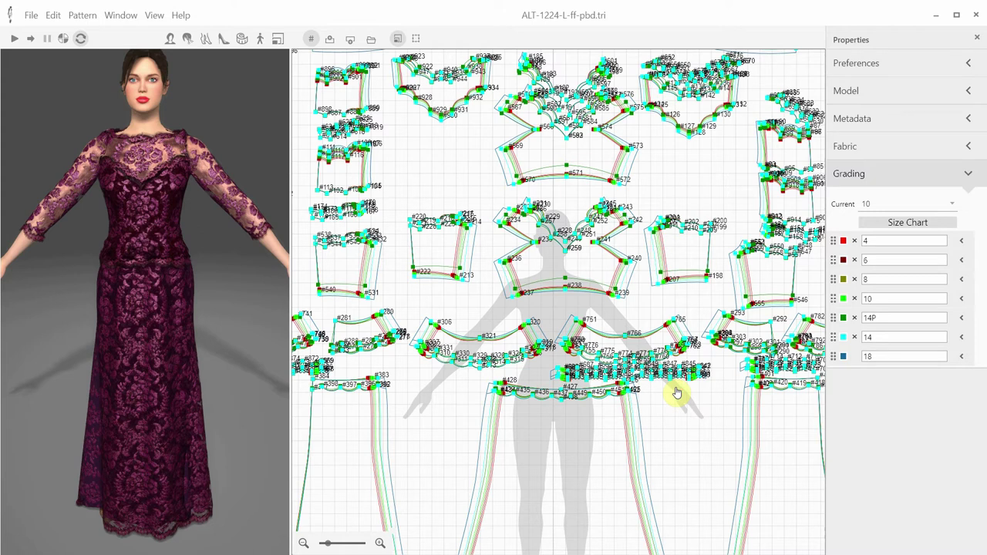
pyautogui.scroll(3, 676, 394)
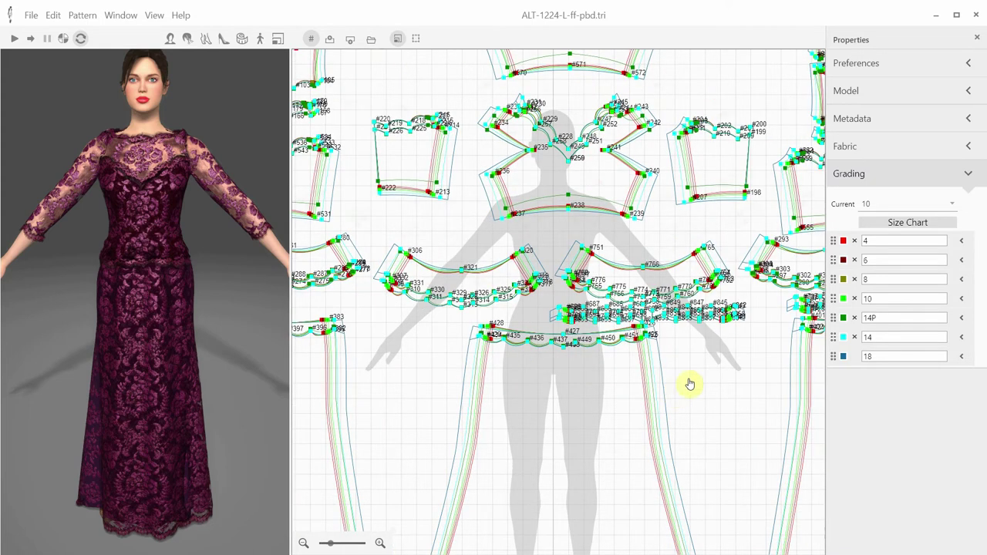
pyautogui.click(844, 335)
pyautogui.click(844, 318)
pyautogui.click(844, 299)
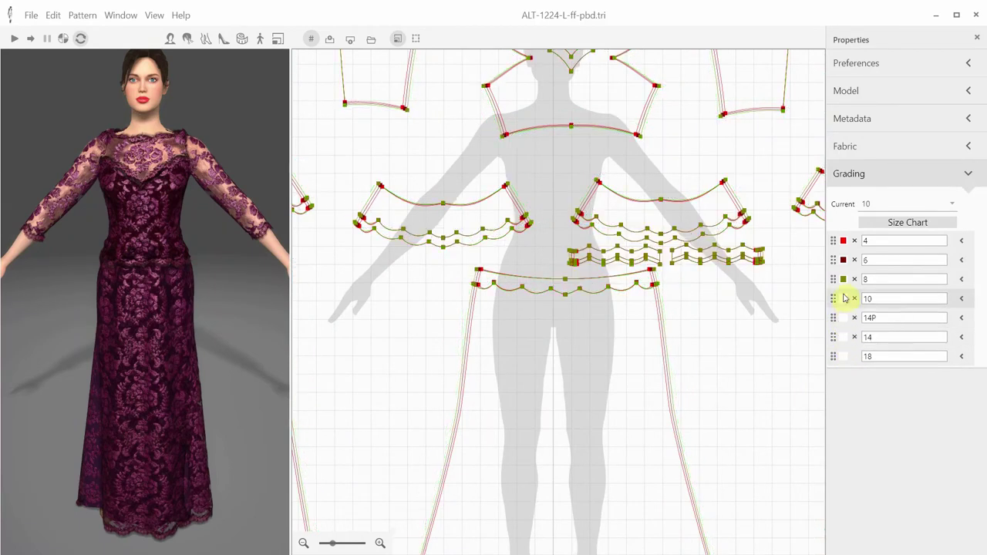
pyautogui.click(844, 279)
pyautogui.click(844, 260)
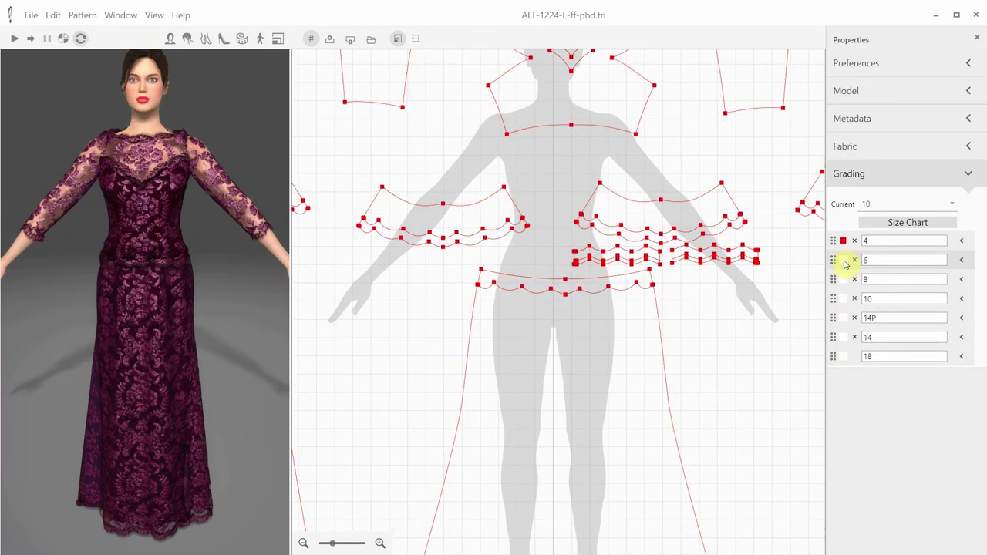
pyautogui.click(845, 357)
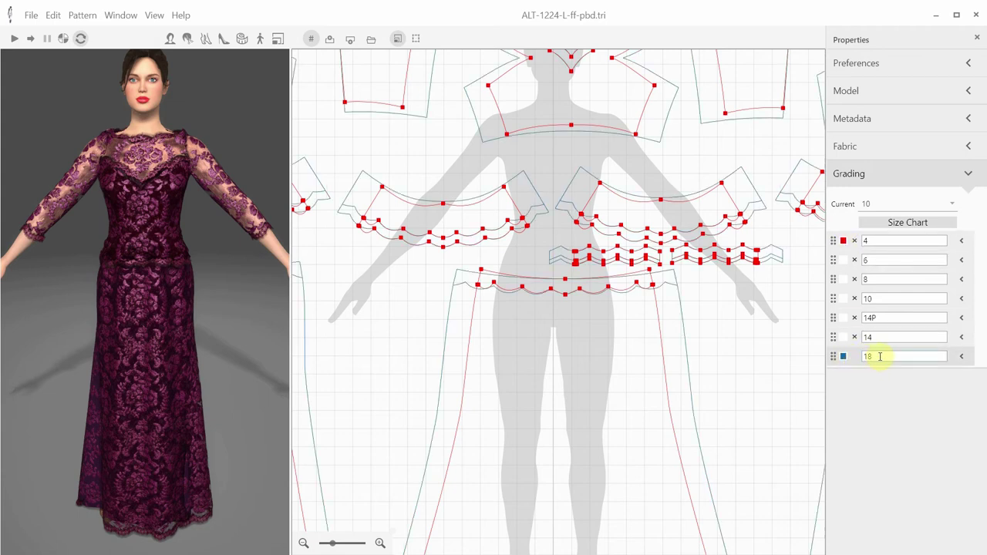
pyautogui.click(843, 260)
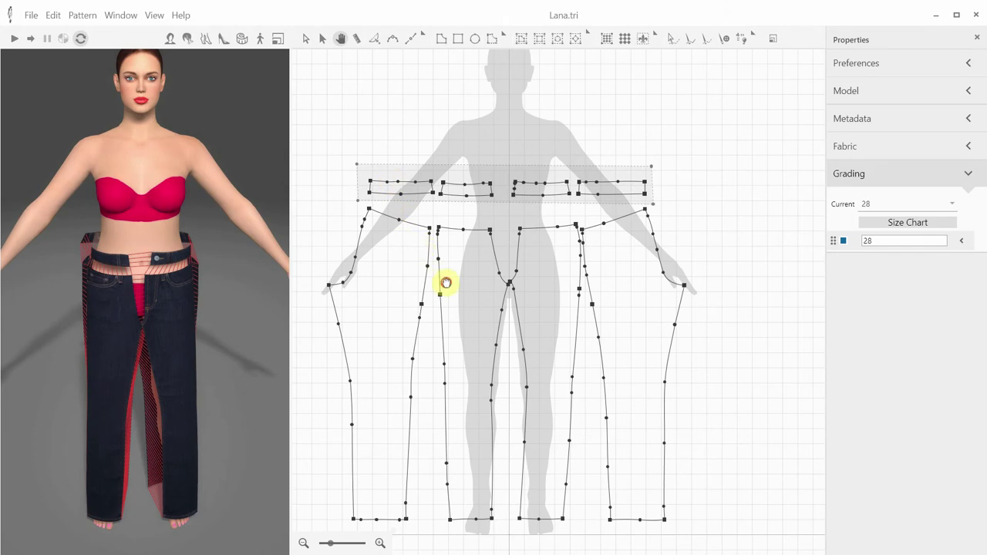
# Step: Turn on grading mode for the jeans pattern and add sizes 29 to 32 above and 24 to 27 below size 28
pyautogui.moveTo(446, 283); pyautogui.dragTo(475, 269)
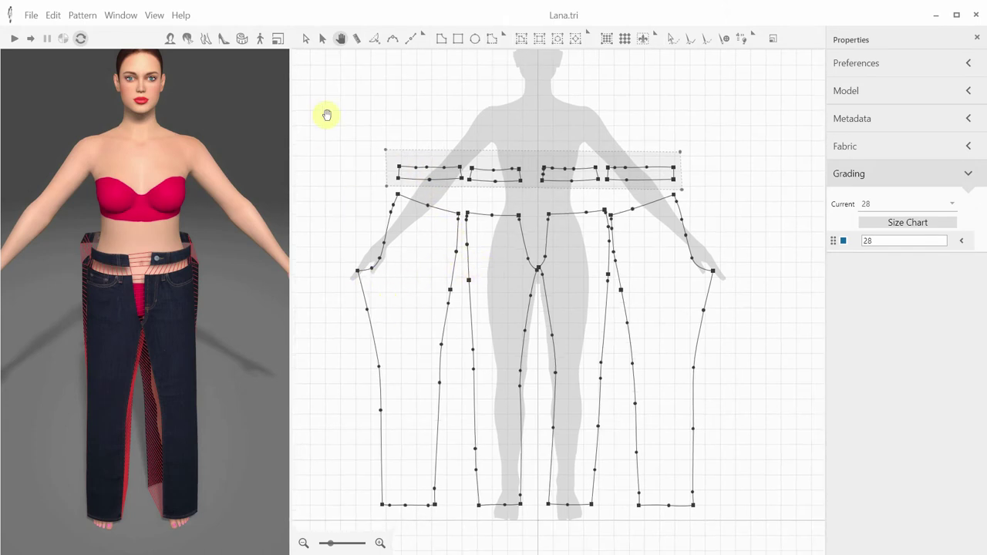
pyautogui.click(308, 41)
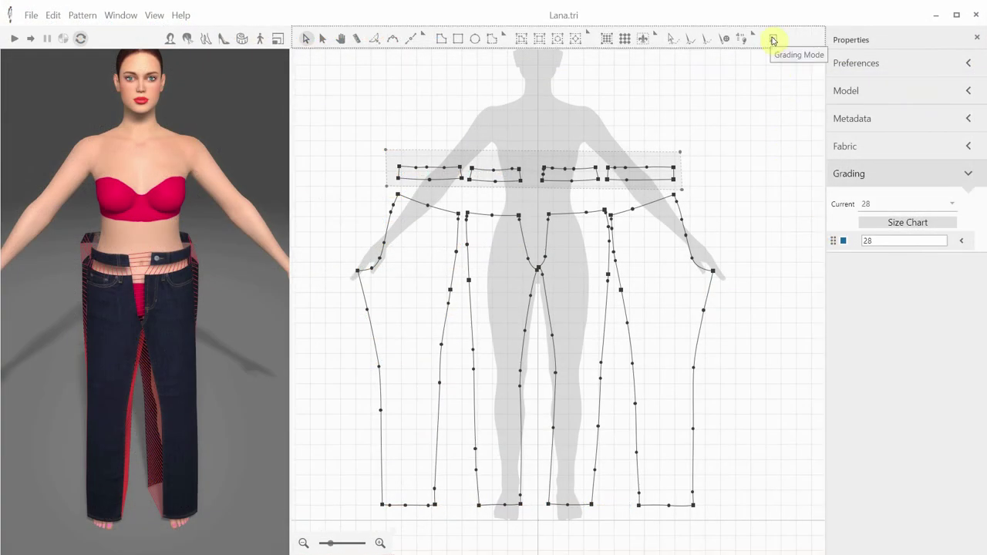
pyautogui.click(774, 41)
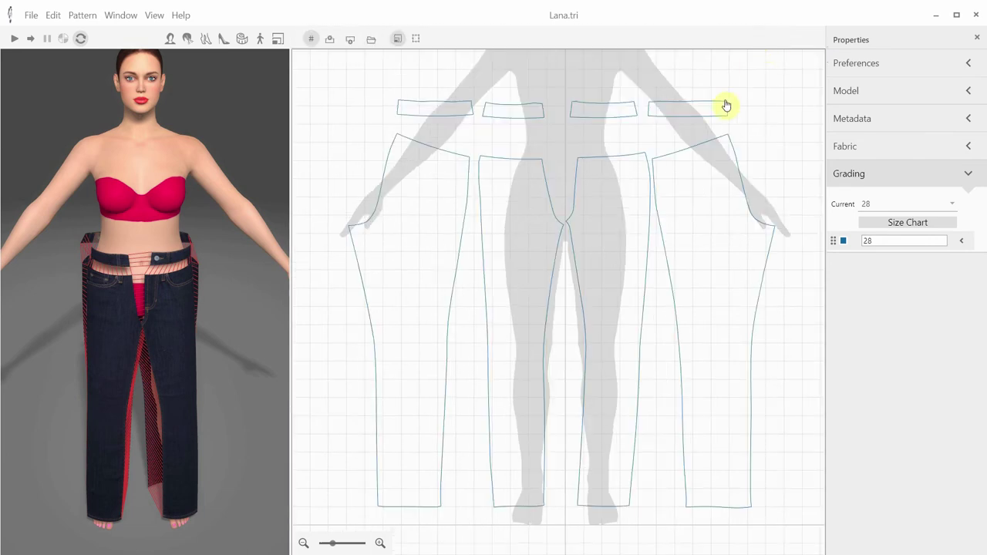
pyautogui.click(350, 40)
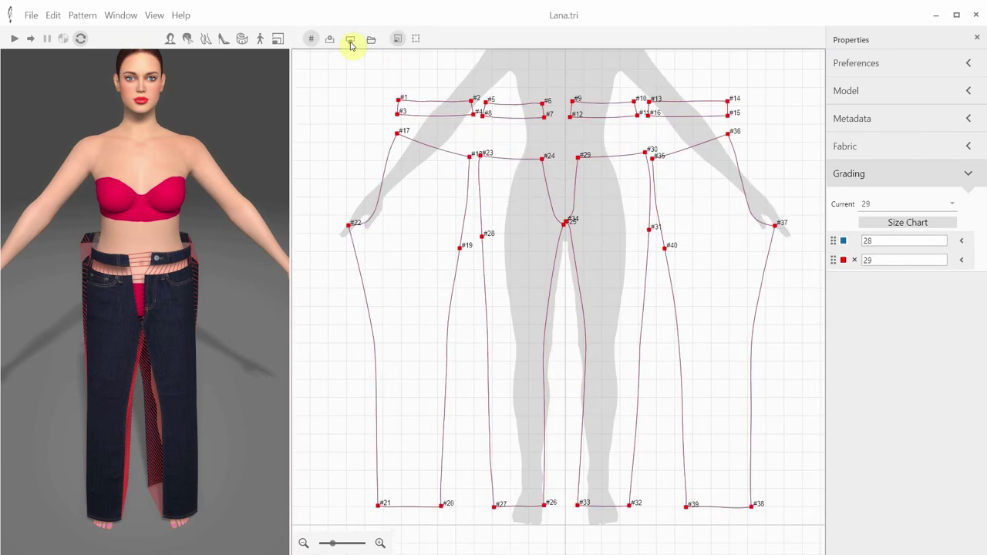
pyautogui.click(351, 41)
pyautogui.click(350, 41)
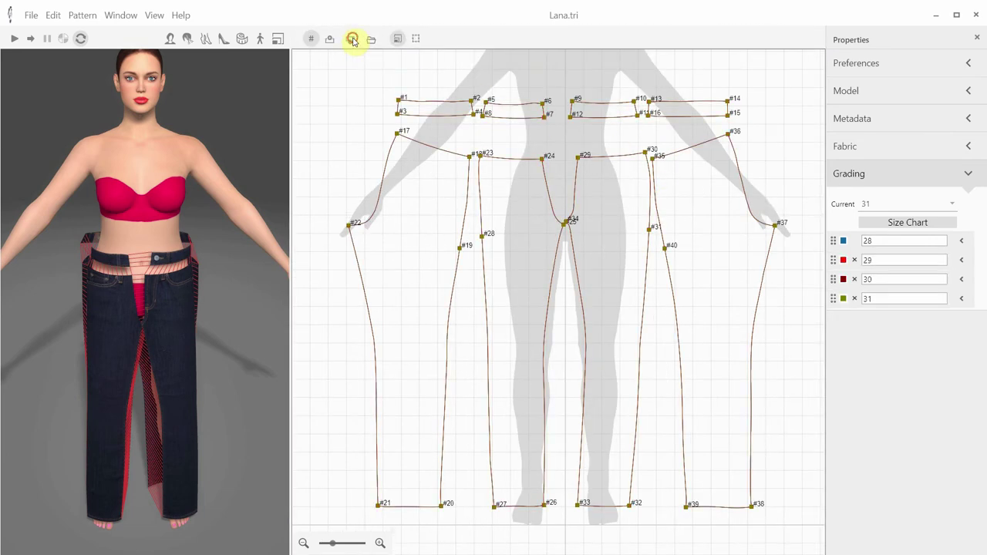
pyautogui.click(352, 41)
pyautogui.click(330, 40)
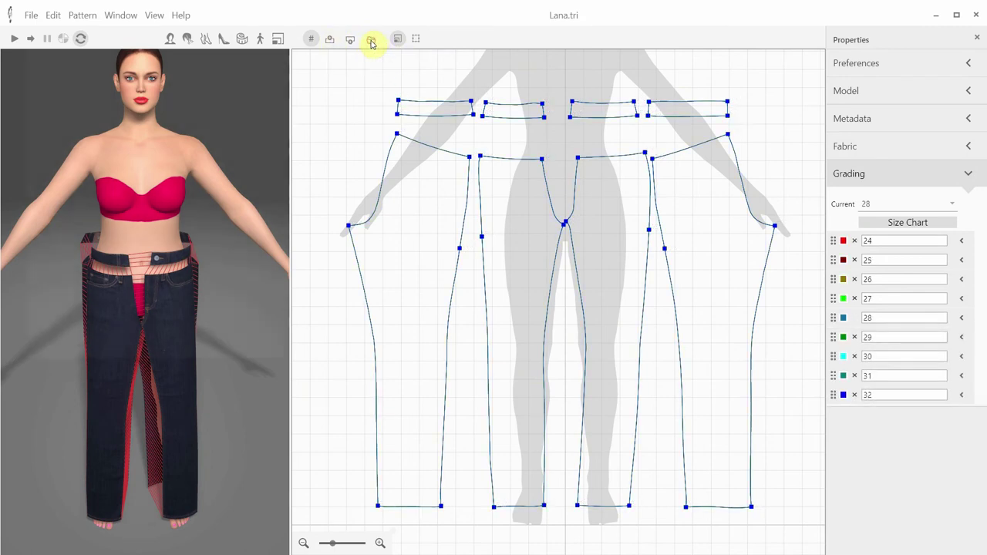
# Step: Load the grading rules for the jeans from the file Lana.rul
pyautogui.click(372, 41)
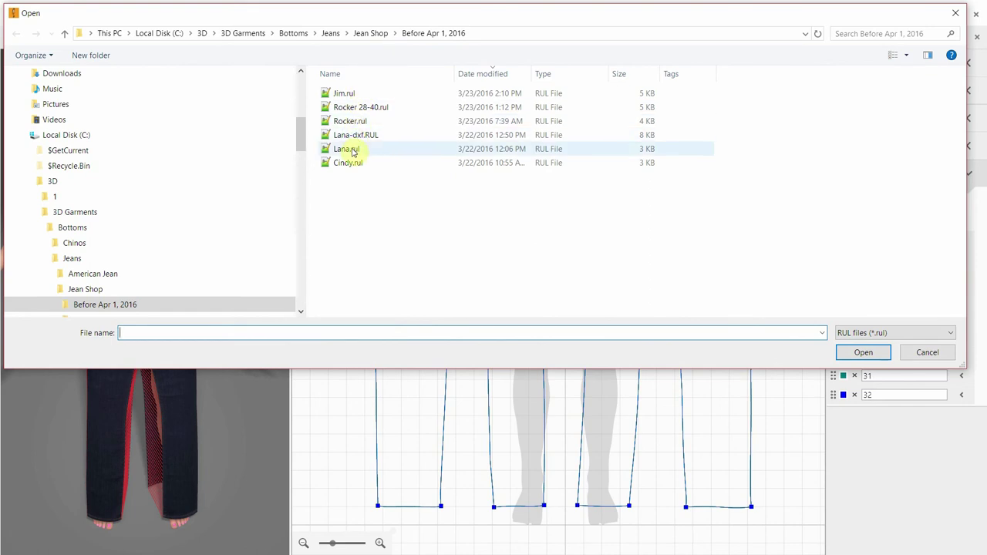
pyautogui.doubleClick(351, 149)
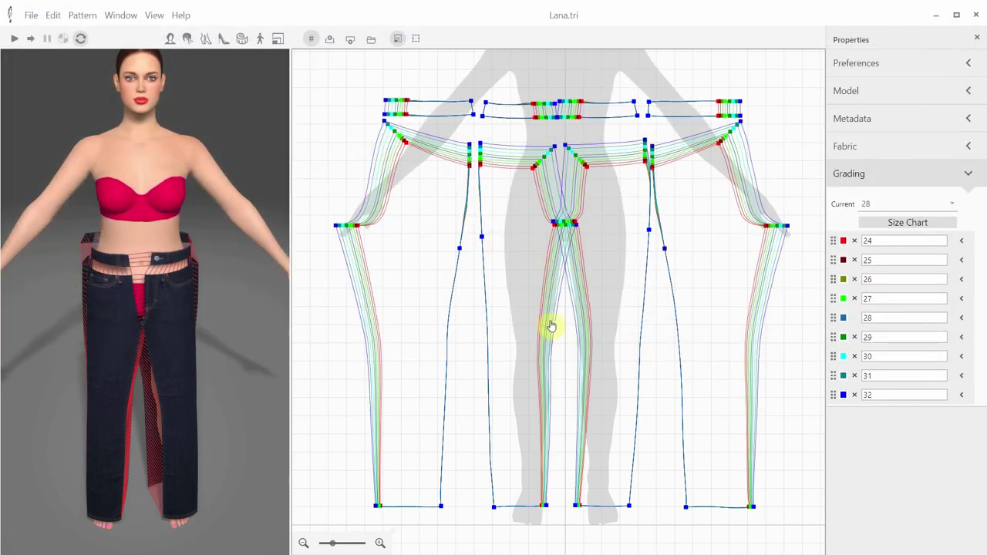
# Step: Simulate the jeans on the avatar and display the garment as a tension map
pyautogui.click(15, 40)
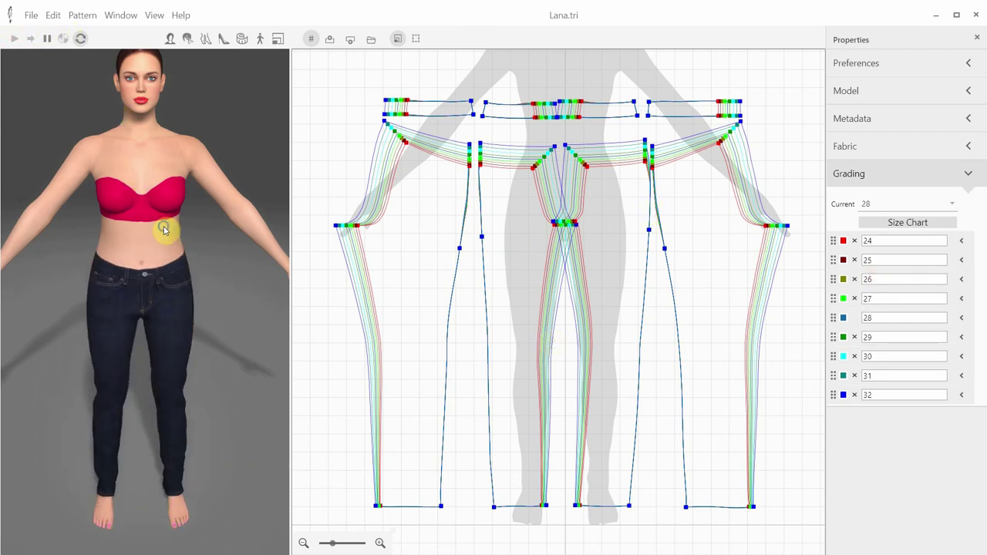
pyautogui.click(155, 15)
pyautogui.moveTo(165, 45)
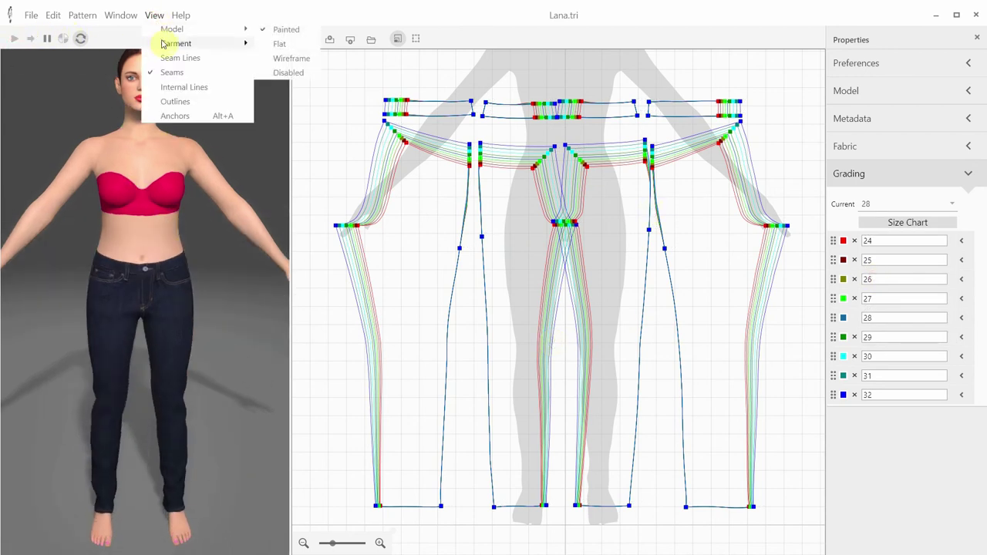
pyautogui.click(283, 91)
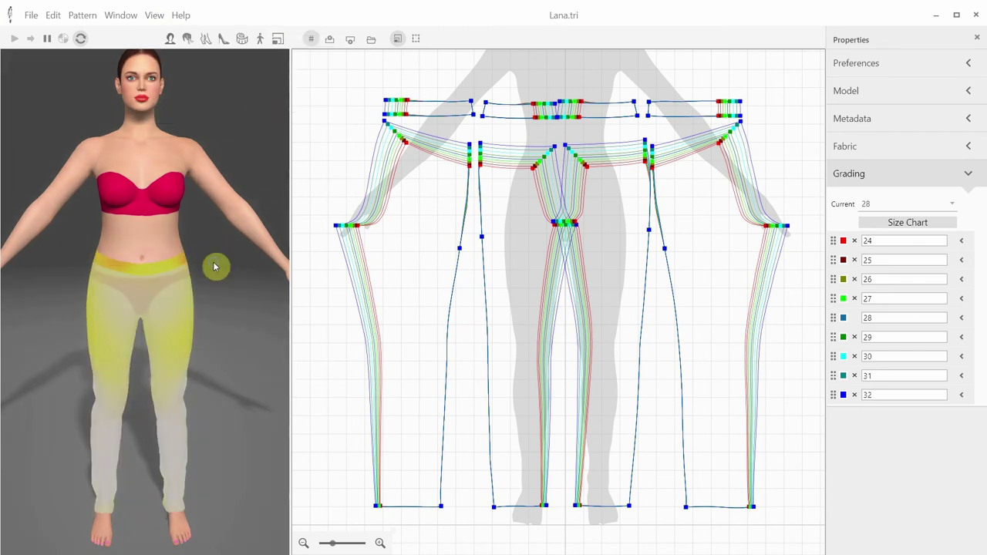
# Step: Switch the current size of the jeans to 27, 26 and 29 in turn to compare the tension on the avatar
pyautogui.click(877, 205)
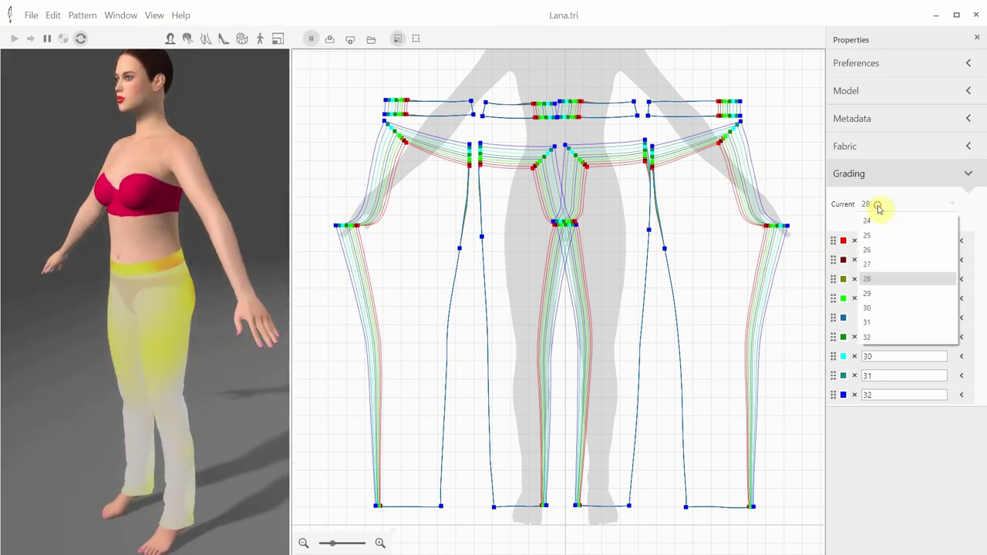
pyautogui.click(870, 265)
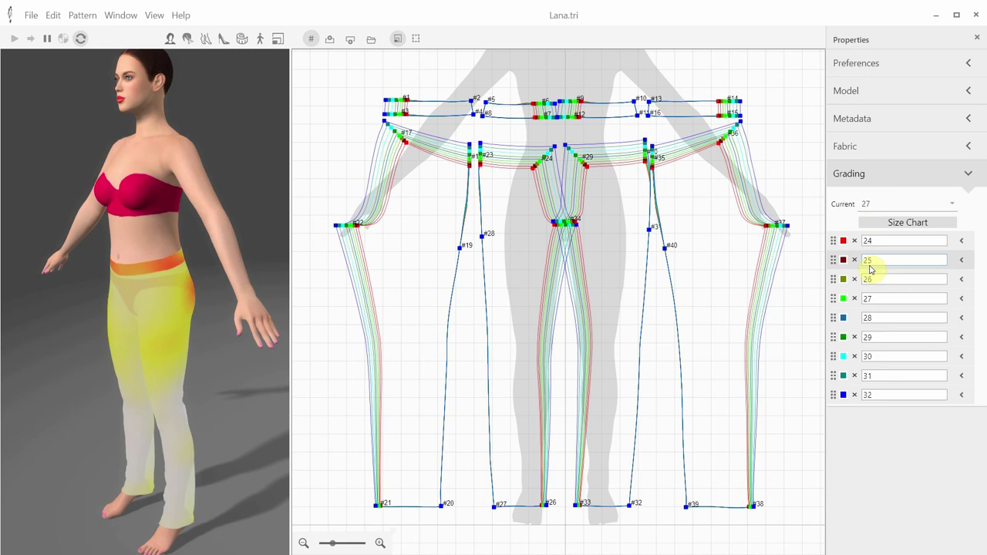
pyautogui.click(873, 207)
pyautogui.click(872, 251)
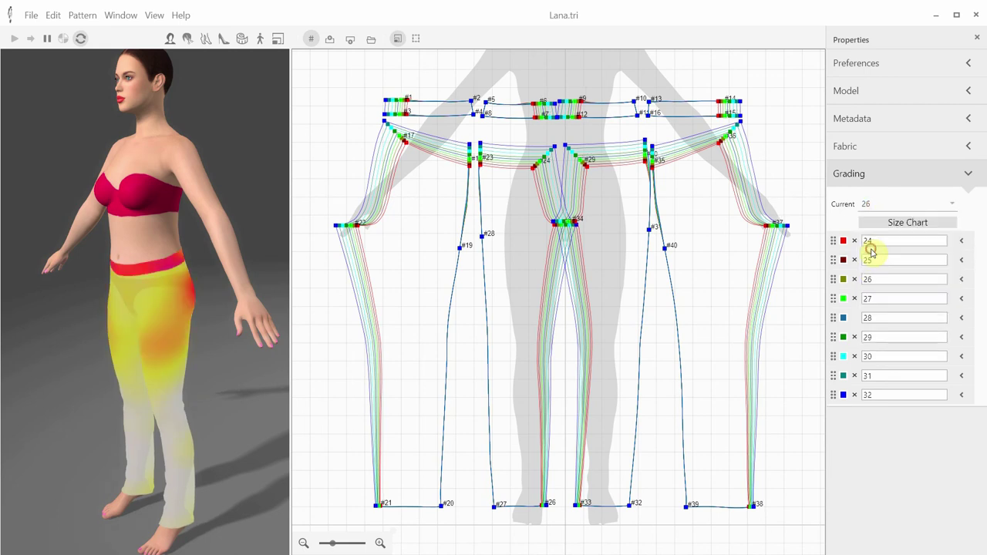
pyautogui.moveTo(242, 279); pyautogui.dragTo(105, 278)
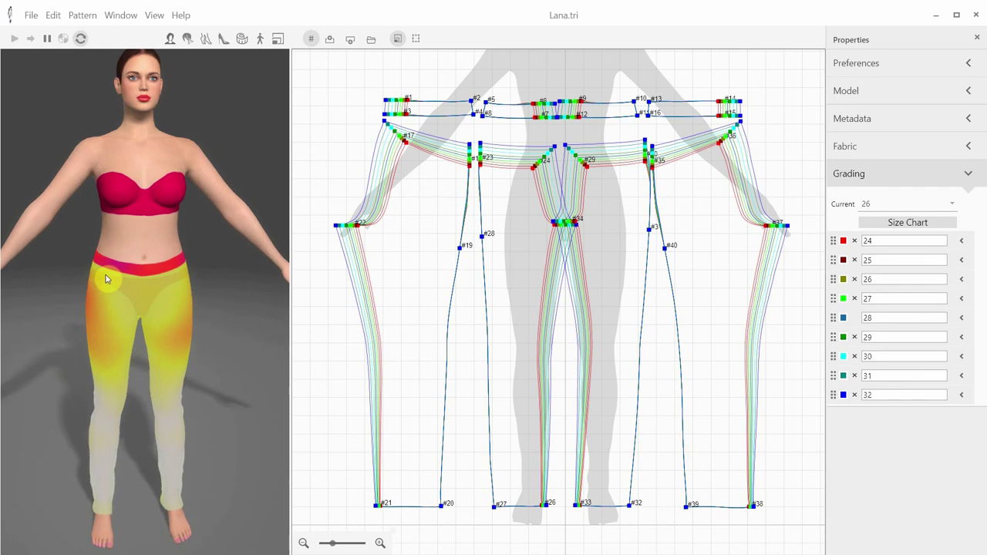
pyautogui.click(868, 208)
pyautogui.click(870, 290)
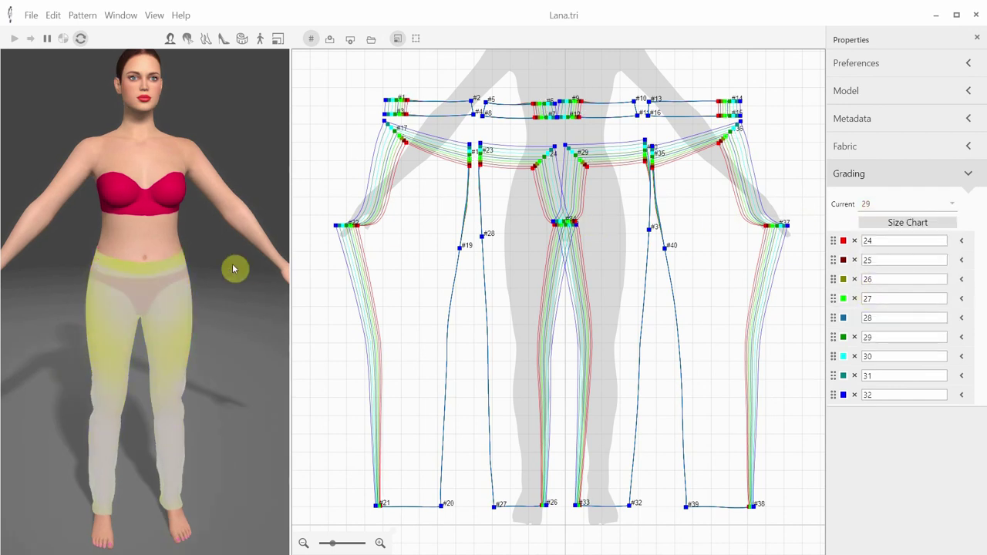
pyautogui.moveTo(235, 269); pyautogui.dragTo(172, 278)
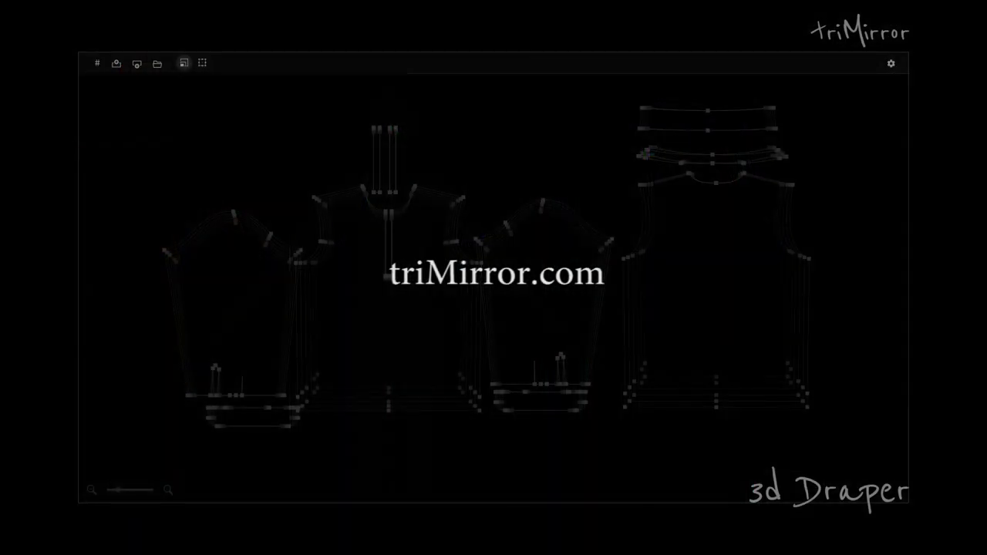